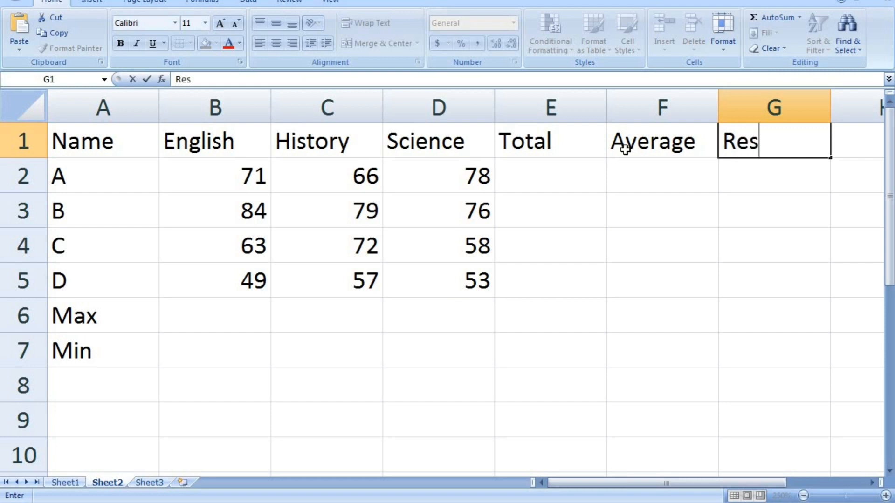
- Finish the header row with Result in G1, Max in H1 and Min in I1
key(Tab)
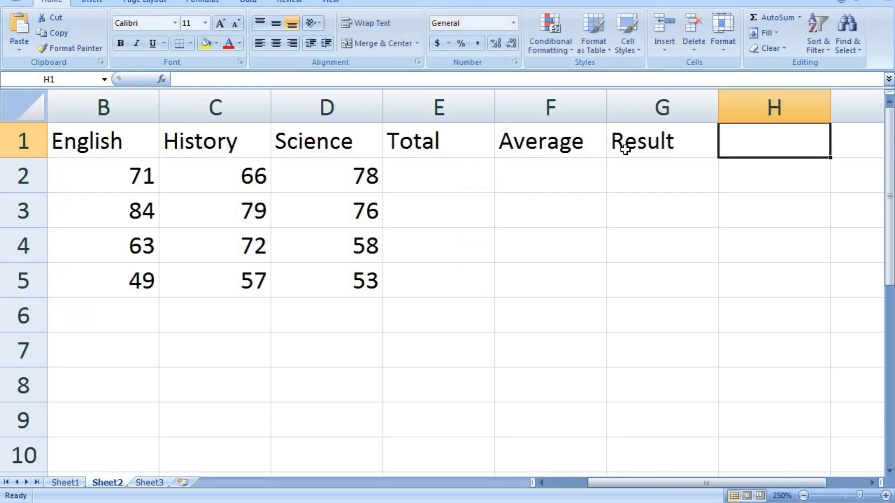
text(Max)
key(Tab)
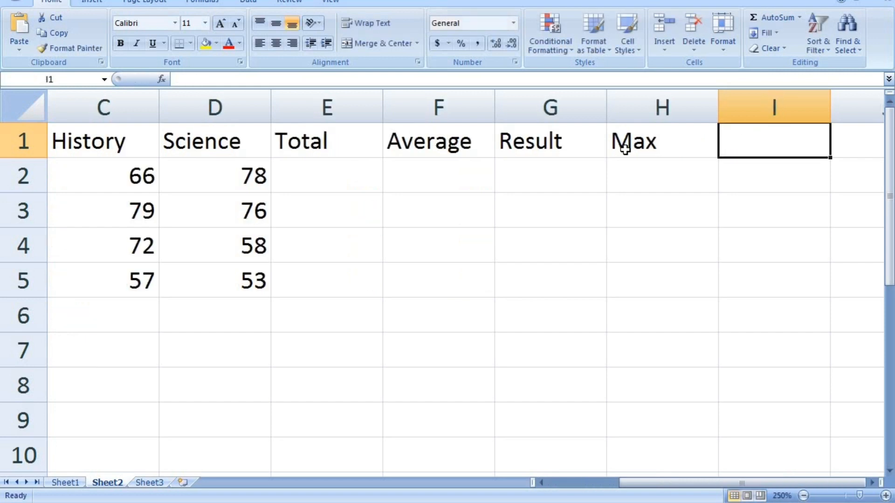
text(Min)
key(Return)
- Return to cell A2 and zoom the sheet out to 210% to fit all columns through Min
key(Left)
key(Left)
key(Left)
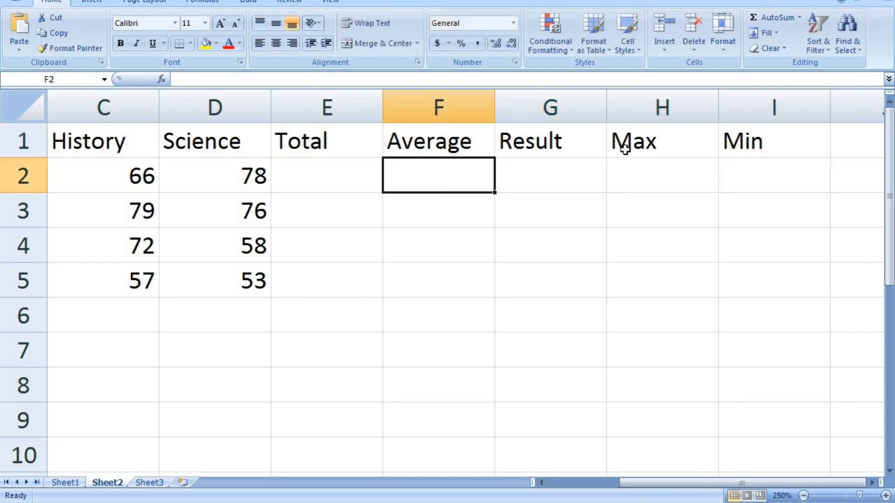
key(Left)
key(Left)
key(Left)
key(Left)
key(Left)
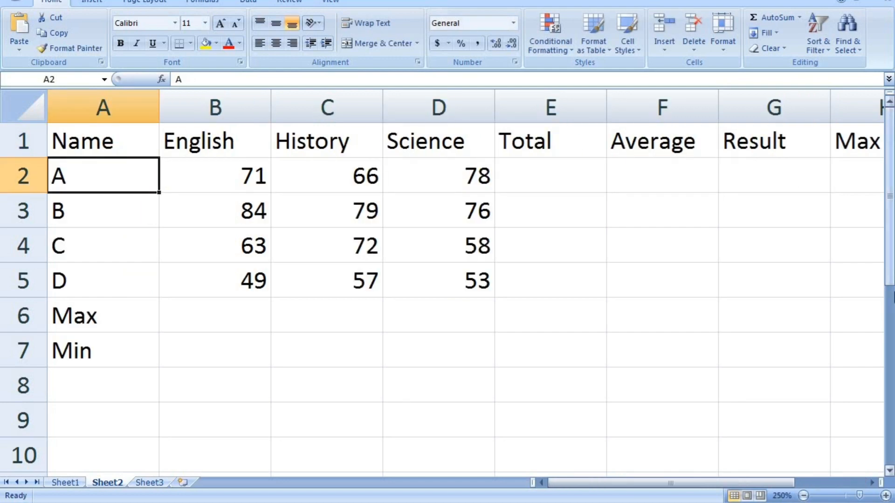
click(802, 496)
click(803, 496)
click(803, 496)
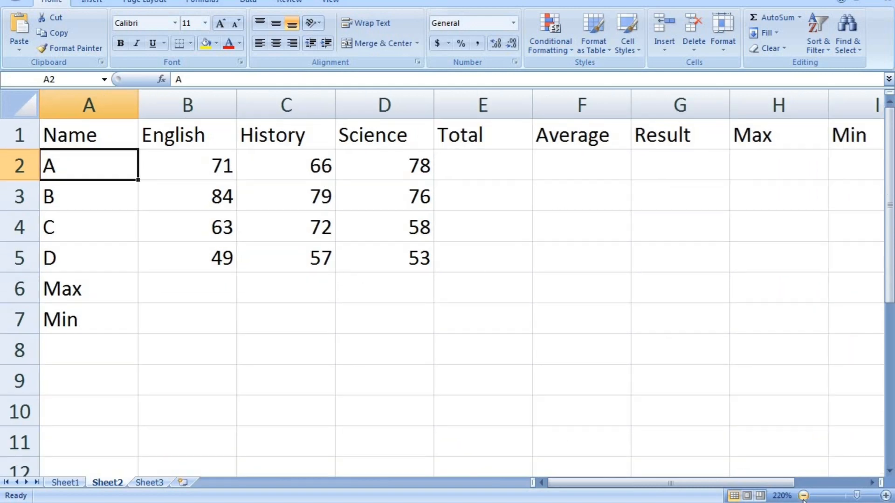
click(803, 496)
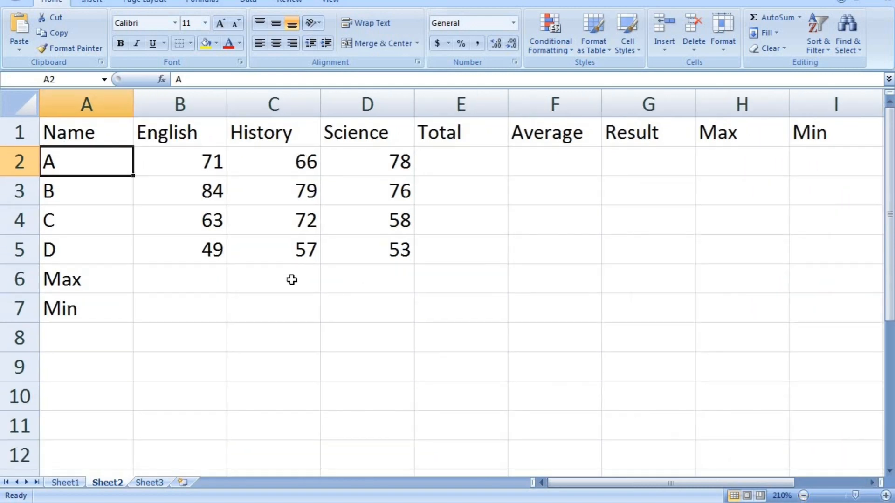
- Enter the formula =SUM(B2:D2) in cell E2 to total student A's three subject marks
click(448, 170)
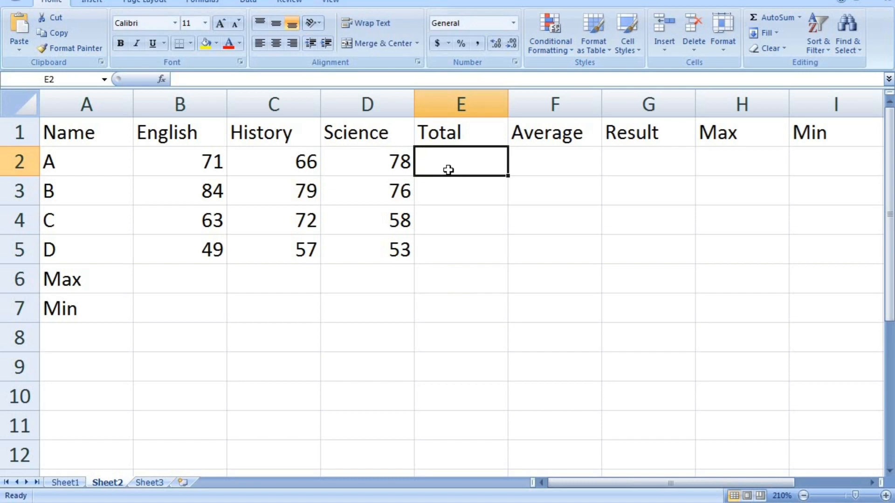
text(=)
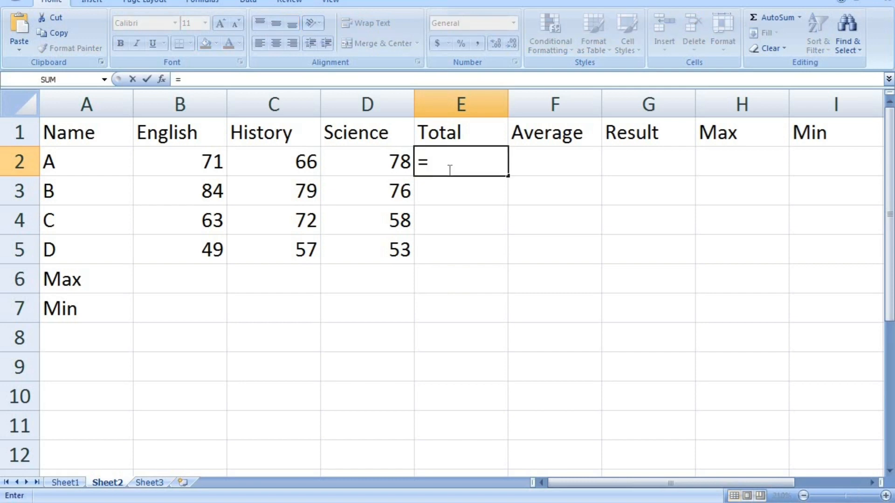
text(sum)
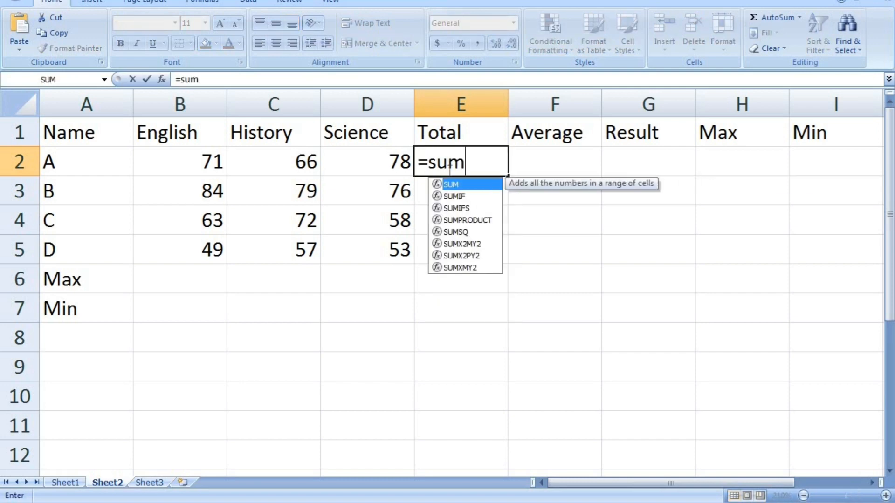
text(()
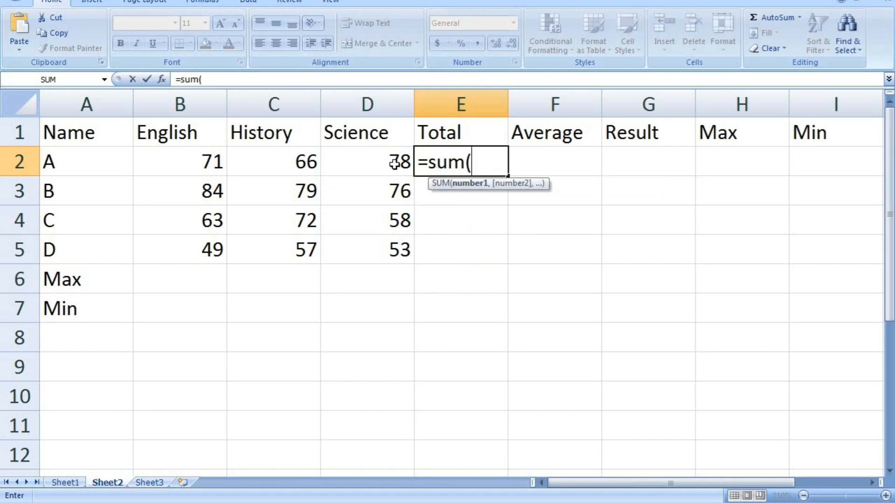
click(191, 161)
drag(192, 161, 342, 154)
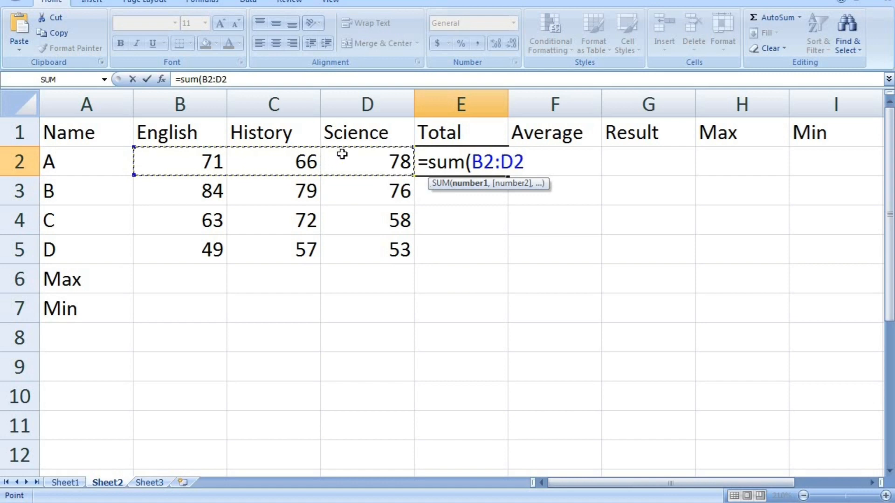
text())
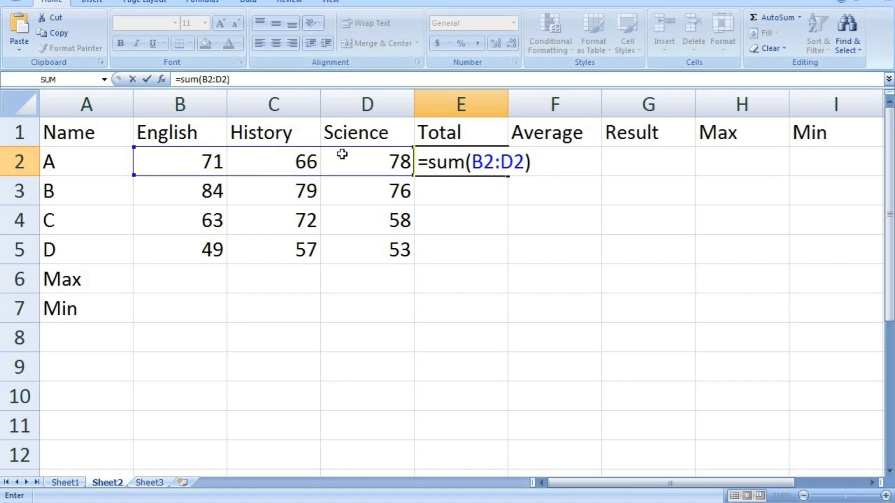
key(Return)
key(Up)
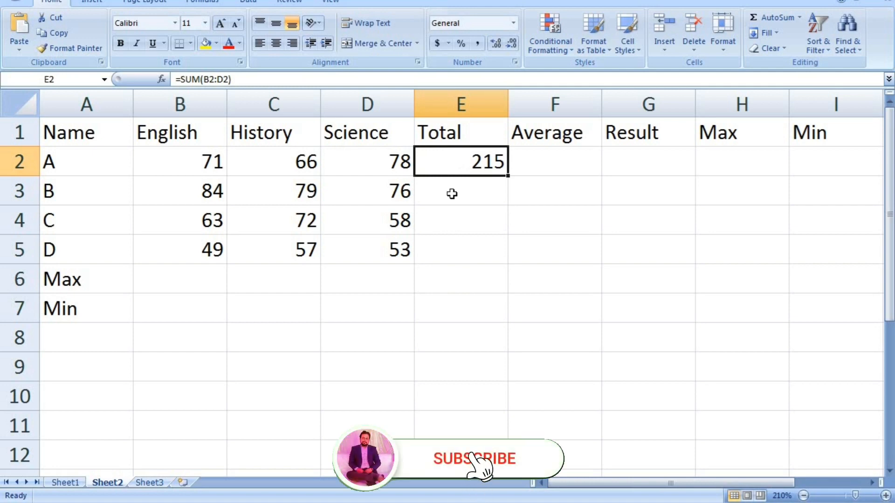
- Try filling the total formula down over E2:E5, and undo the fill
drag(452, 153, 456, 250)
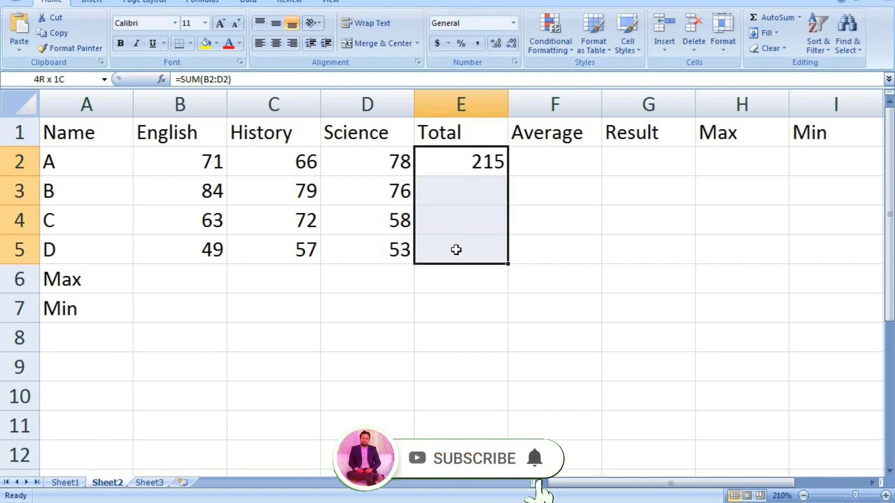
key(ctrl+d)
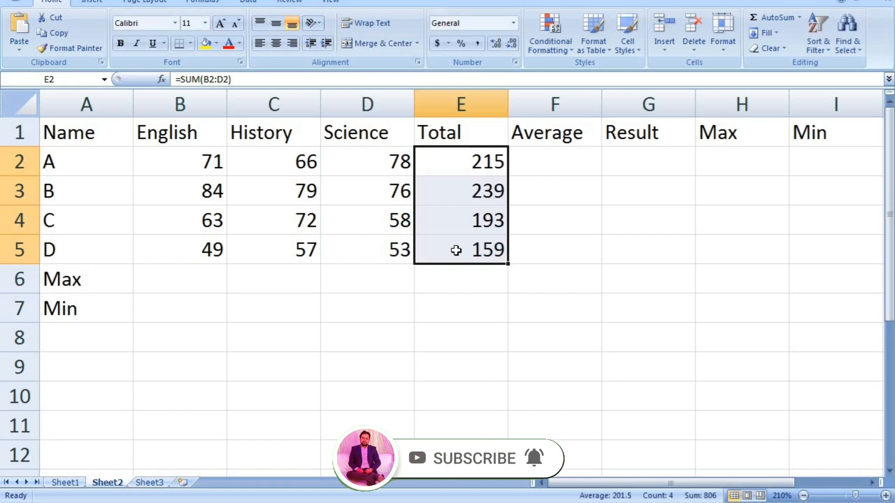
key(ctrl+z)
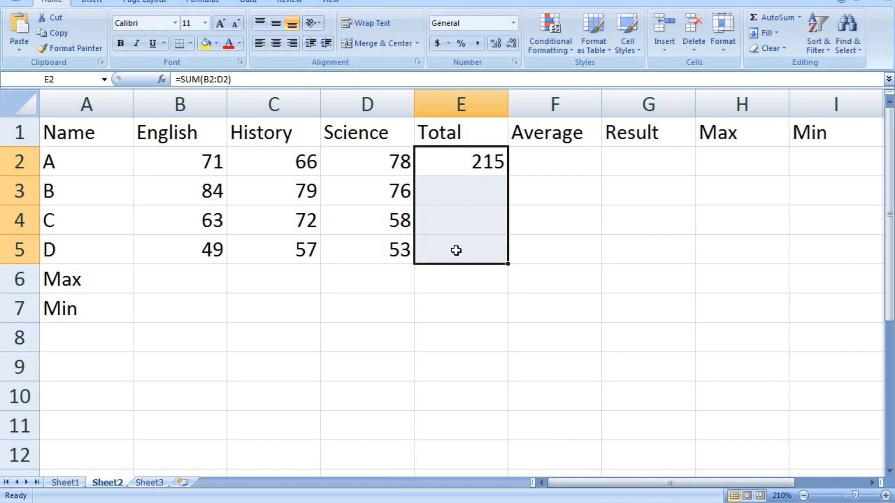
- Copy the total formula from E2 down through E5 for students B, C and D
click(476, 169)
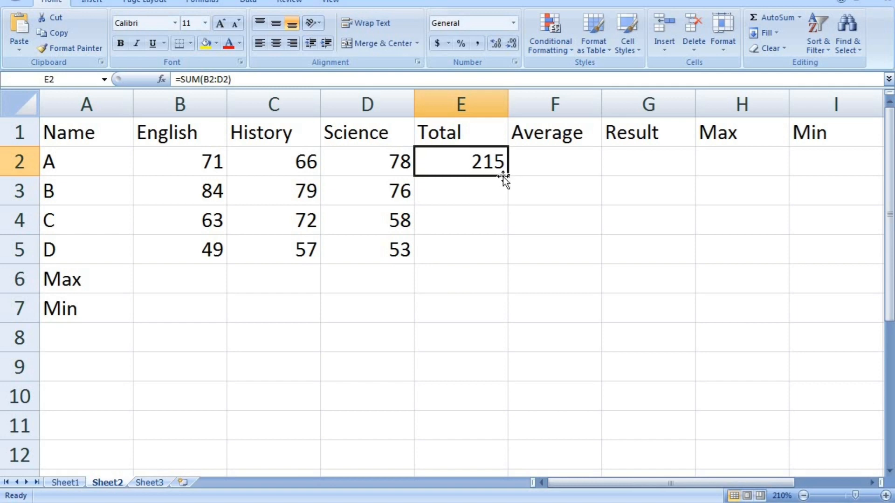
drag(507, 176, 507, 254)
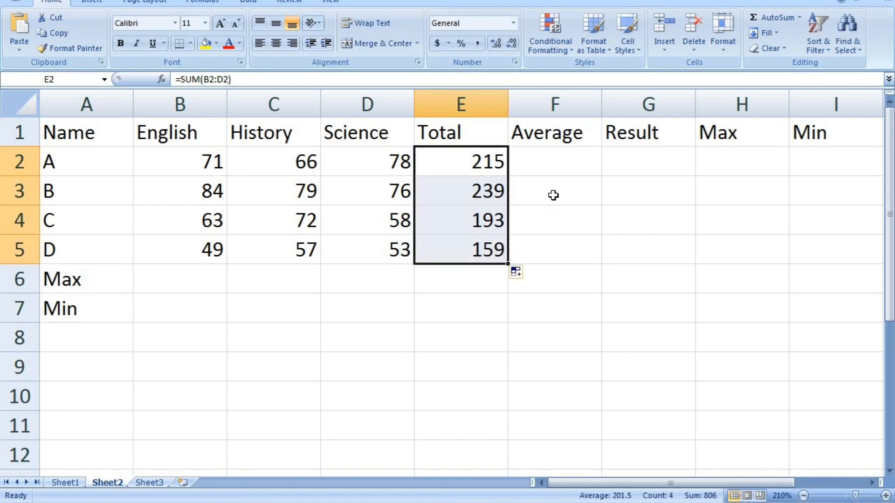
- Enter =AVERAGE(B2:D2) in F2 for the average mark and copy the formula down through F5
click(557, 166)
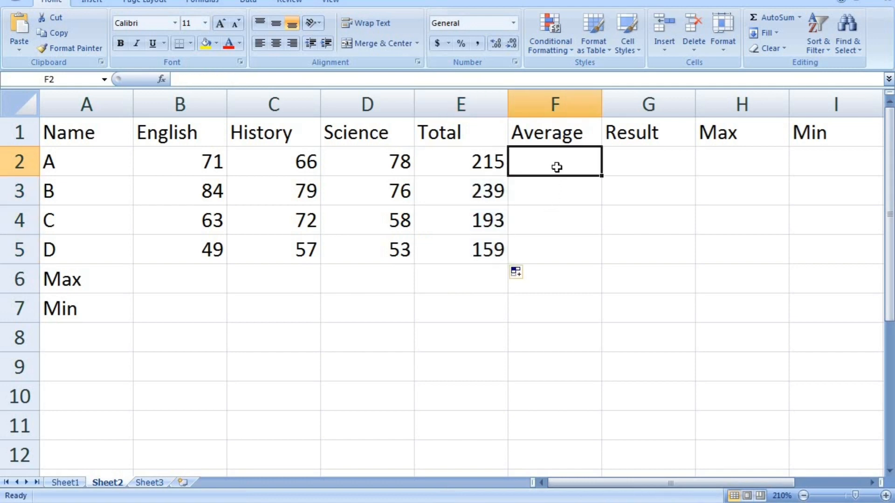
text(=a)
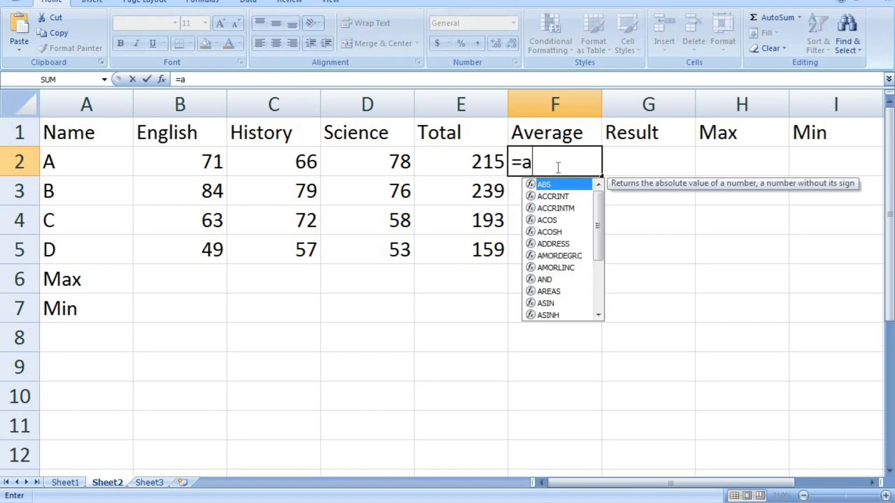
text(verage)
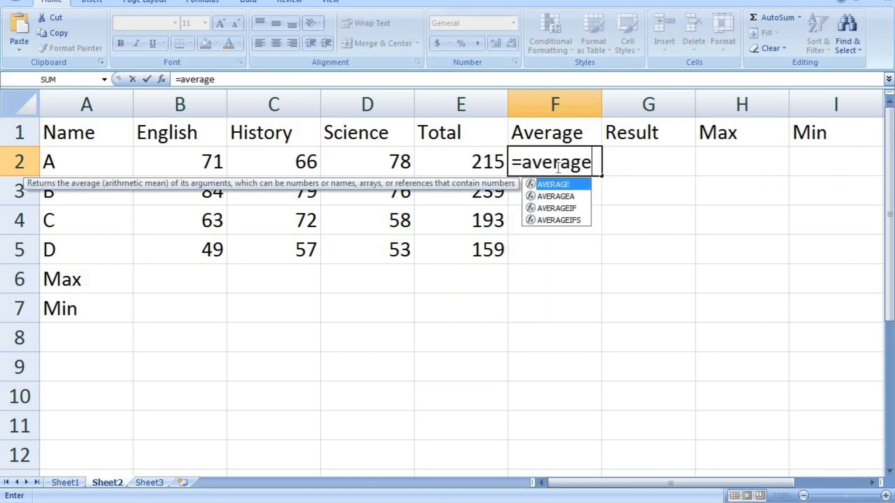
text(()
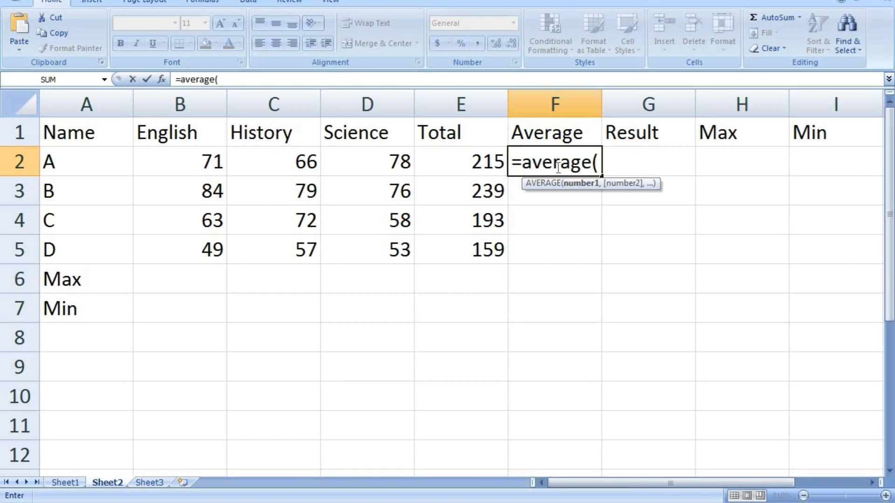
click(194, 161)
drag(226, 164, 368, 160)
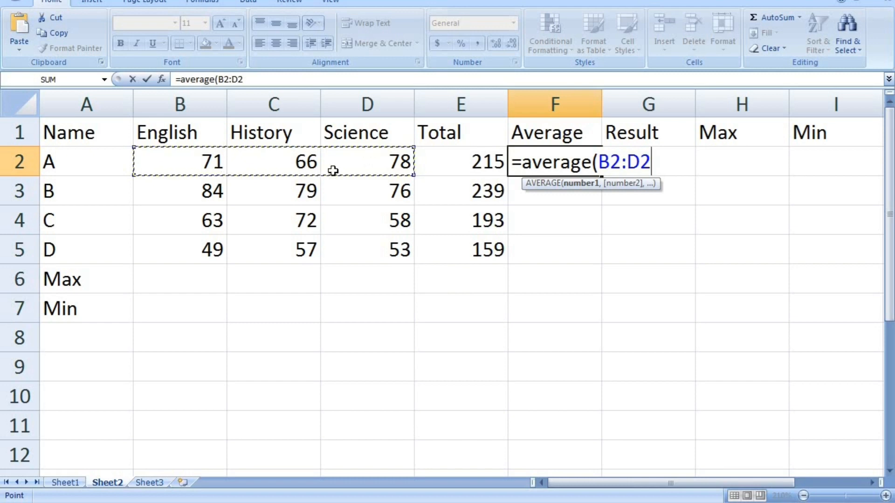
key(Return)
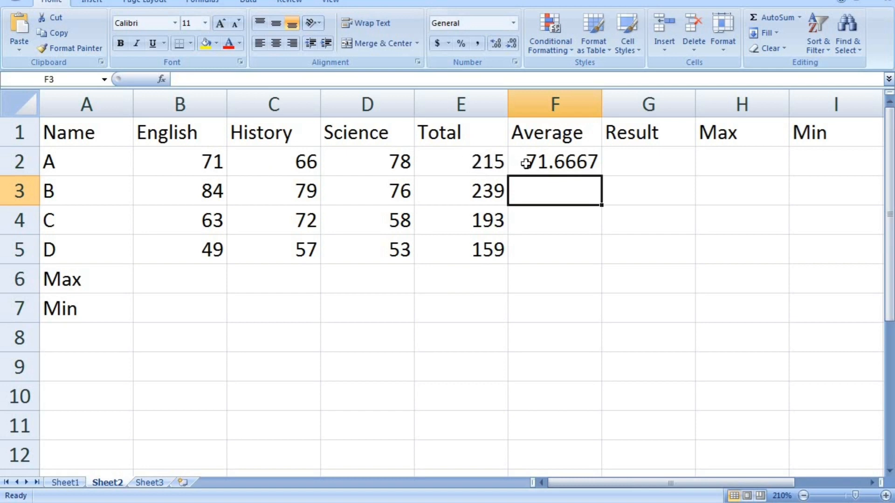
click(553, 161)
drag(601, 177, 602, 254)
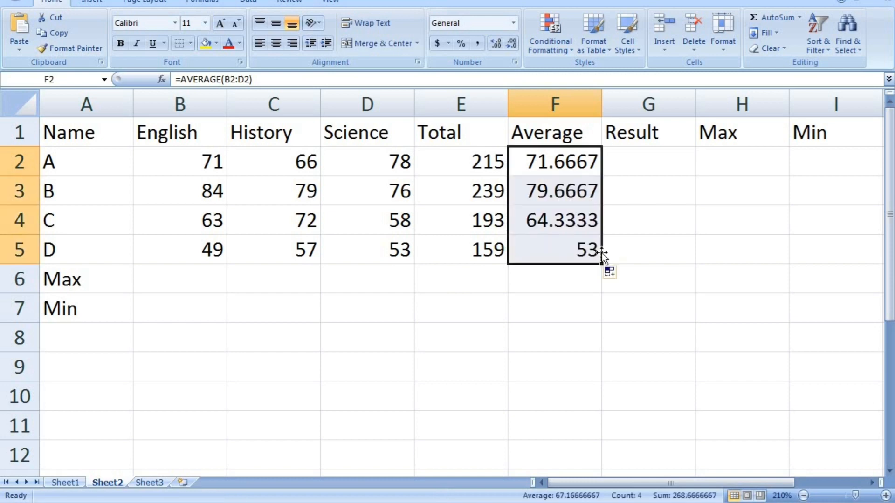
- Begin an IF formula in G2 that returns "First" when the average in F2 is >=60
click(644, 167)
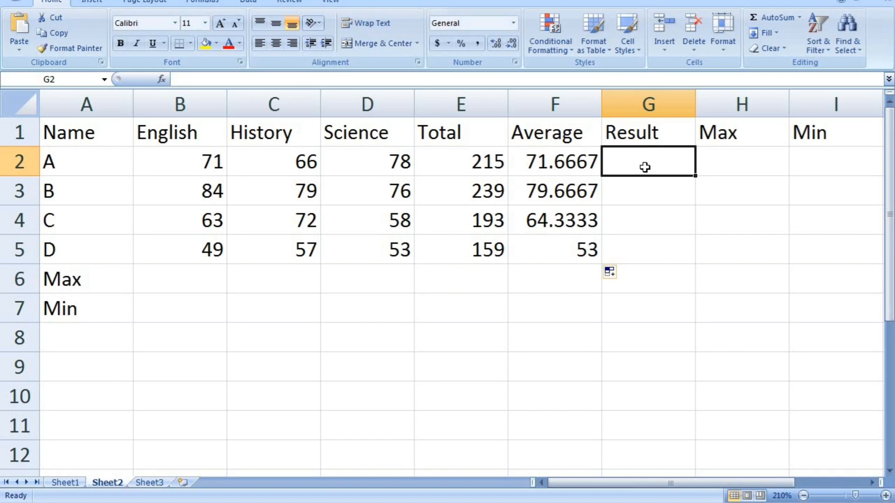
text(=)
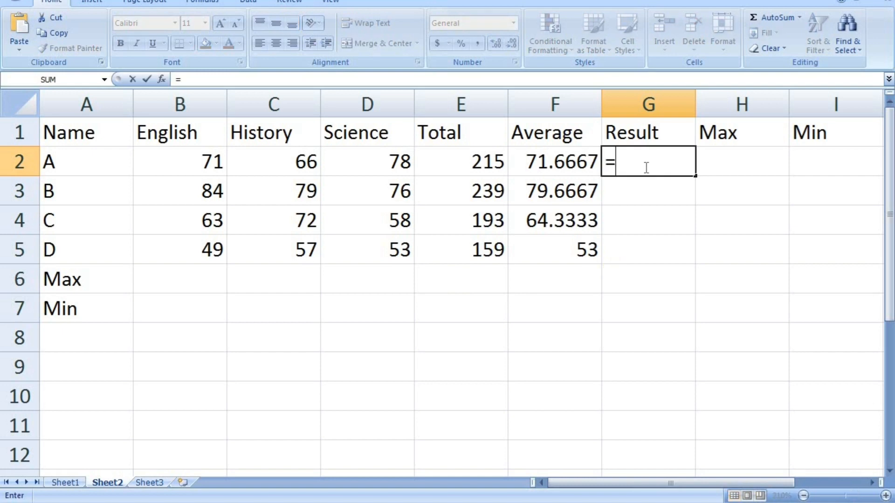
text(if)
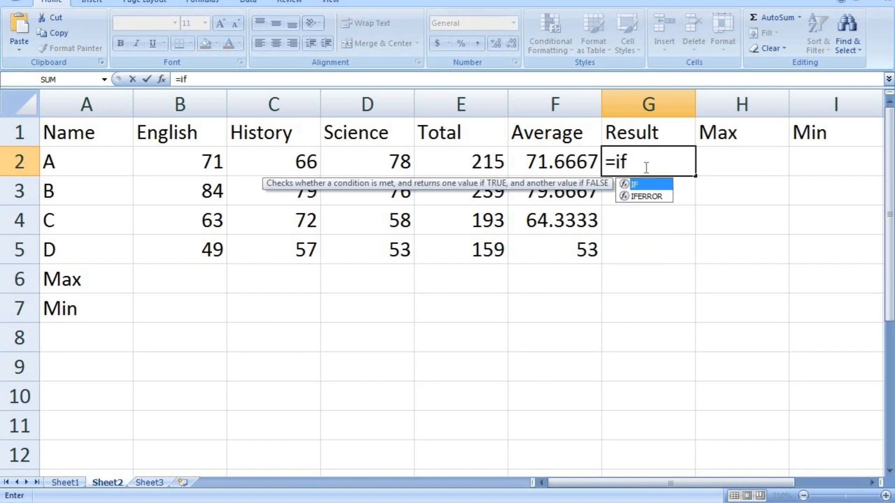
text(()
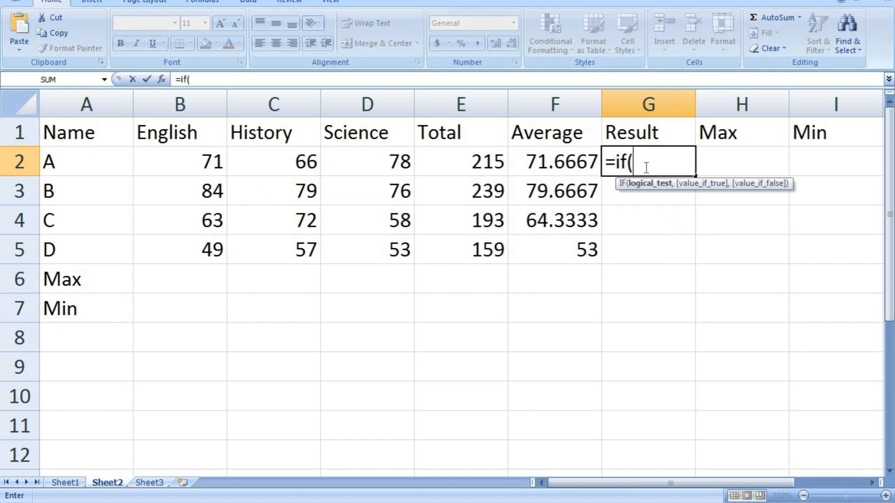
click(543, 161)
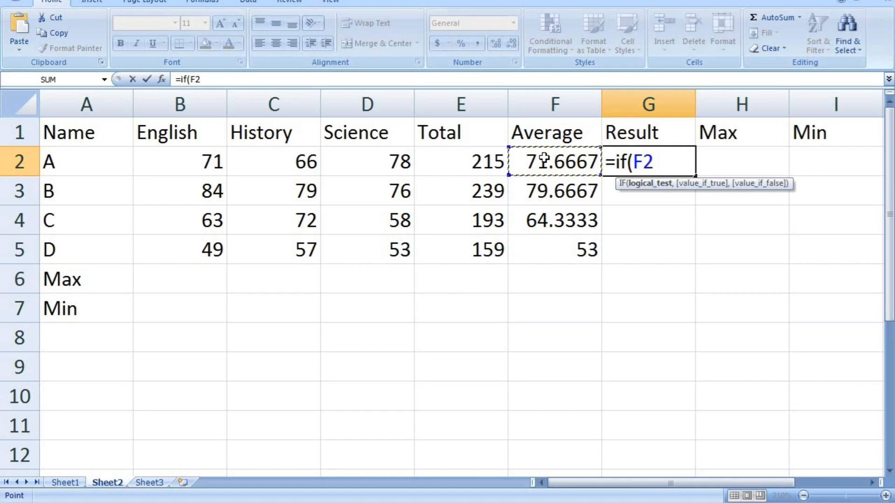
text(>=60)
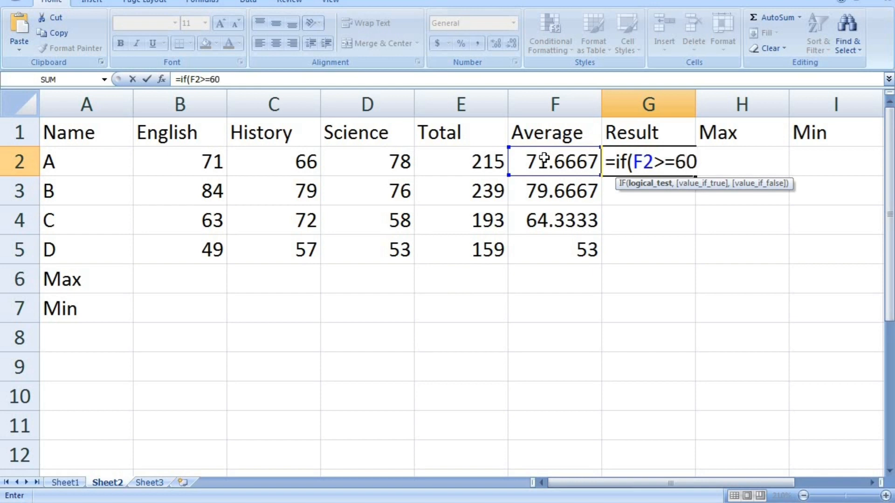
text(,)
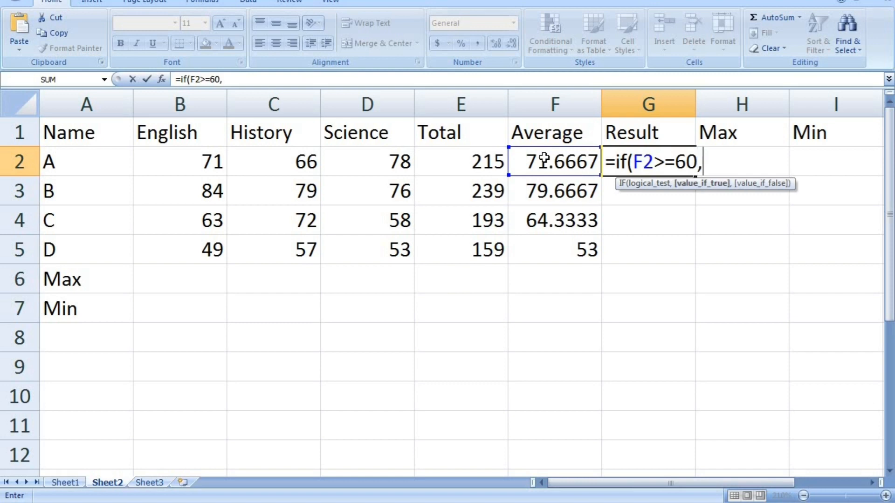
text("First")
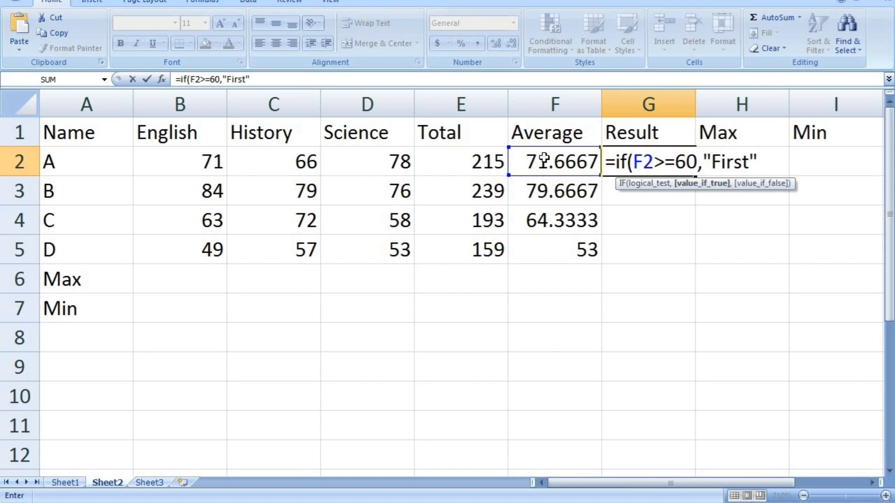
- Extend the G2 formula with a nested IF that returns "Second" when F2>=45
text(,if)
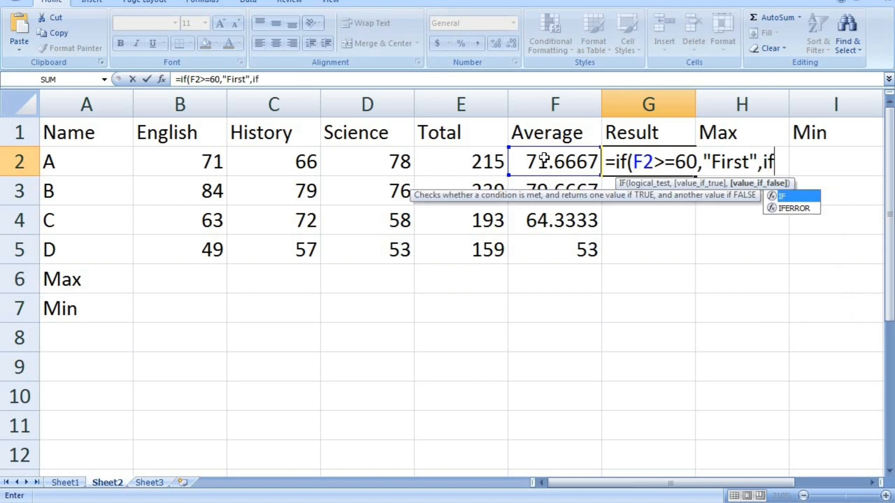
text(()
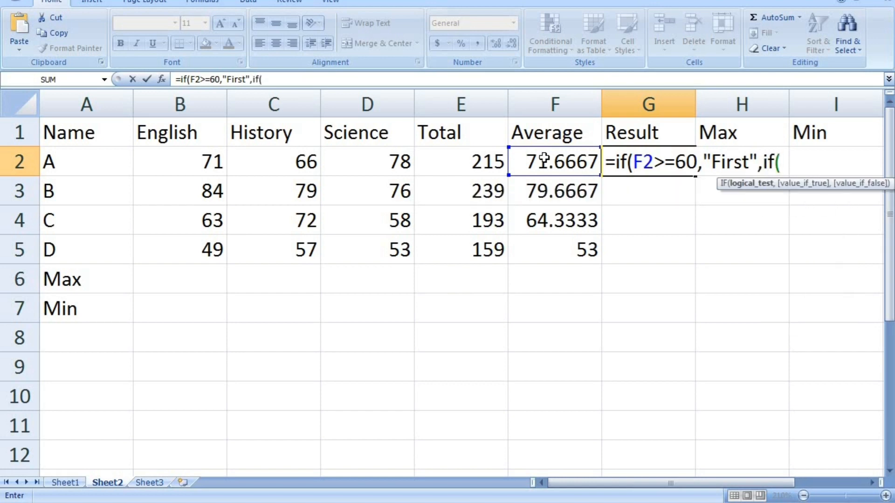
click(544, 161)
text(>)
text(=)
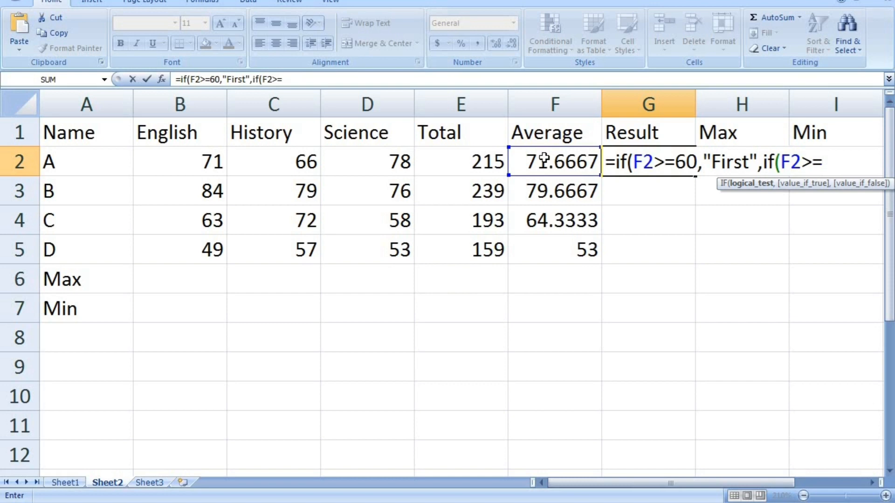
text(45)
text(,)
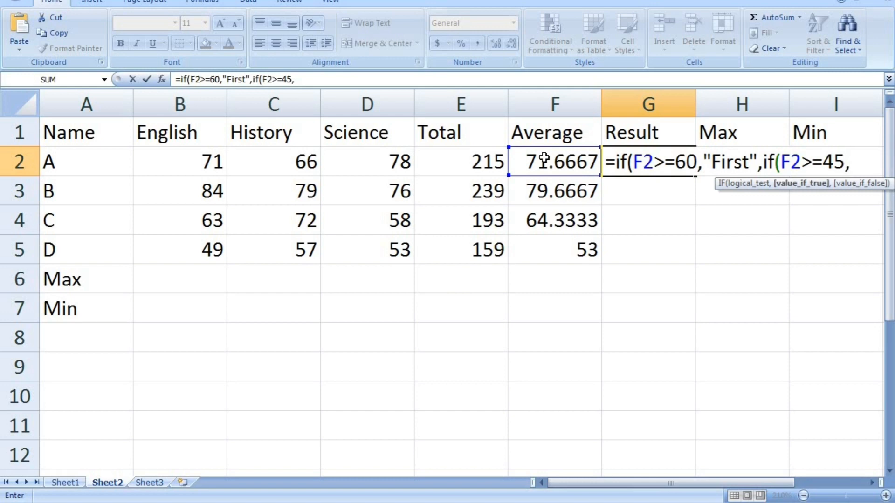
text("Second)
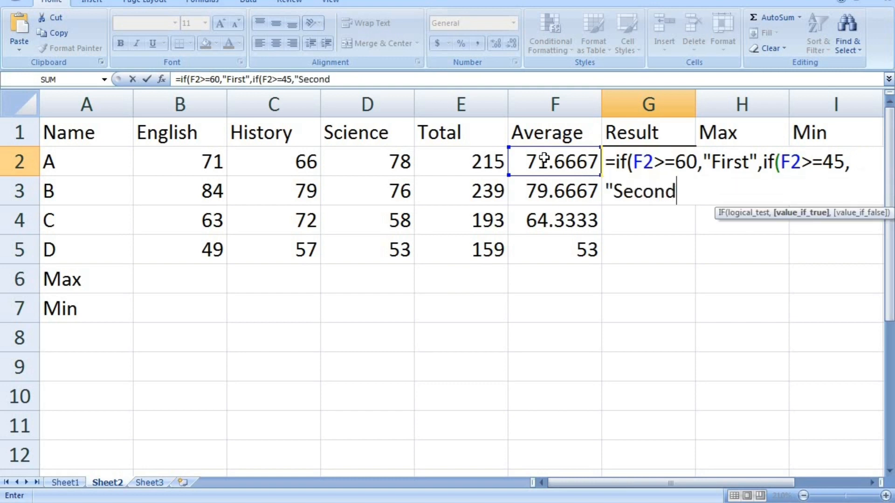
text(",)
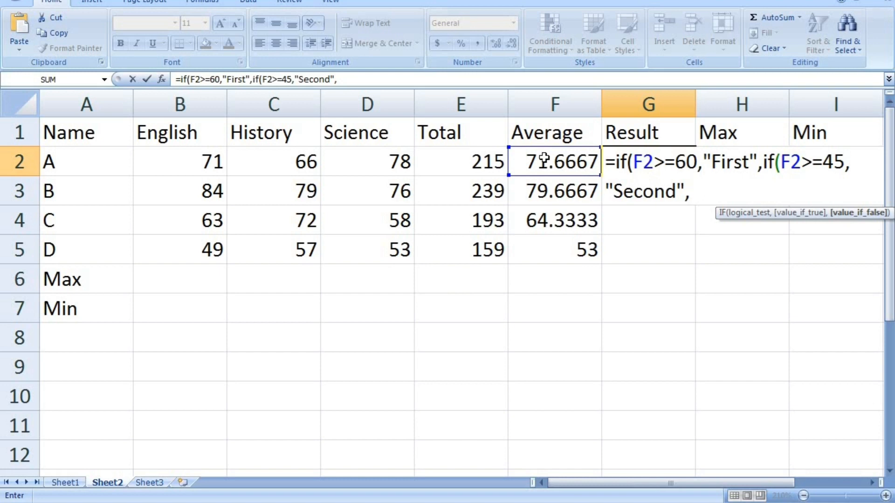
- Complete and enter the G2 formula with a third nested IF(F2>=33%,"Third","Fail"), closing all three brackets
text(if()
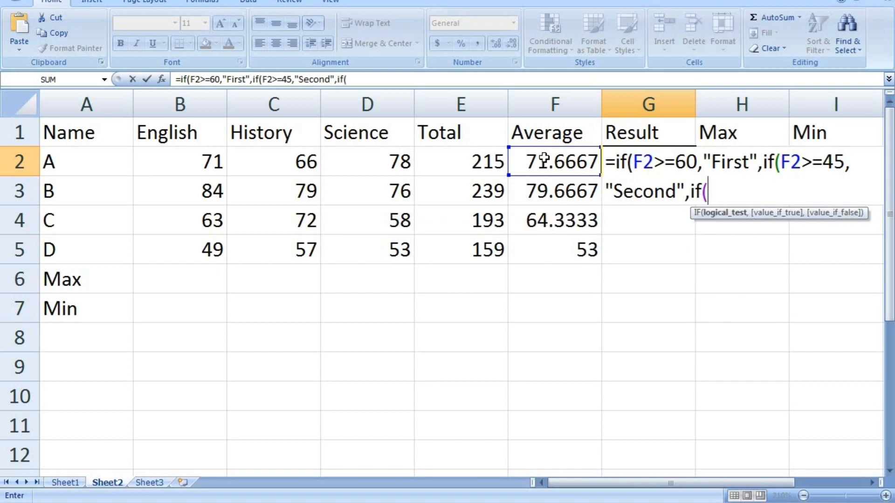
click(543, 160)
text(>=)
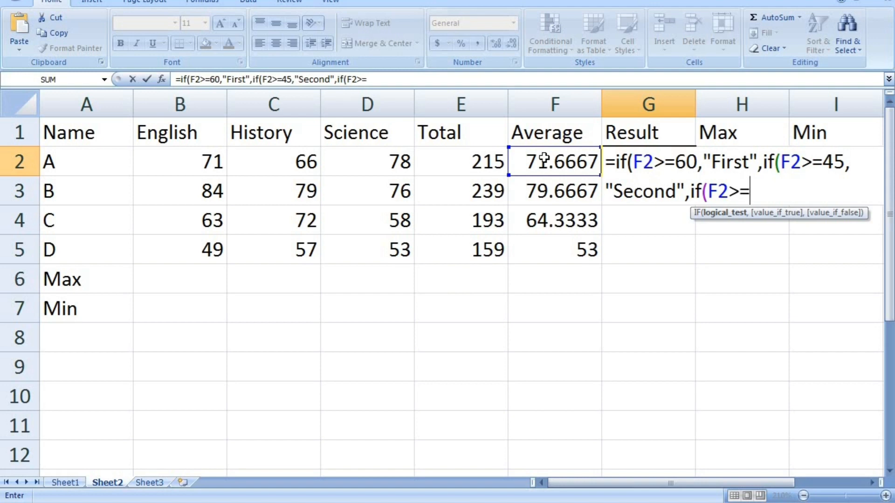
text(33)
text(%)
text(,")
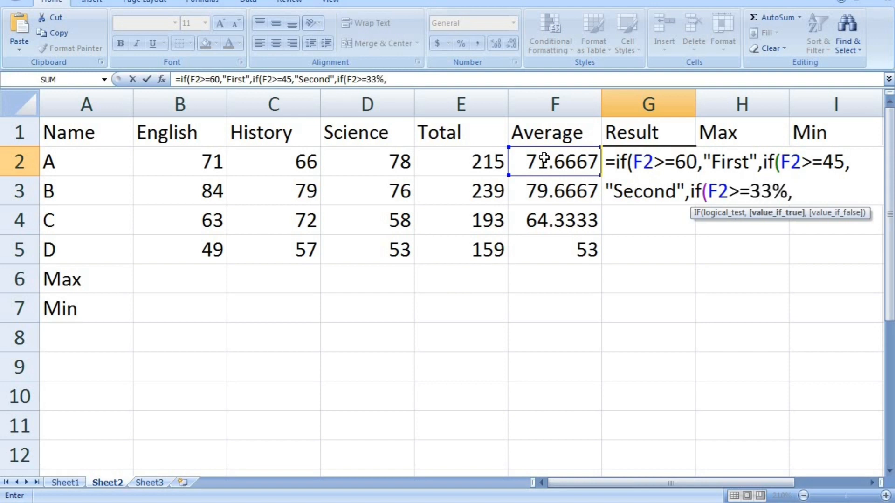
text(Thir)
text(d")
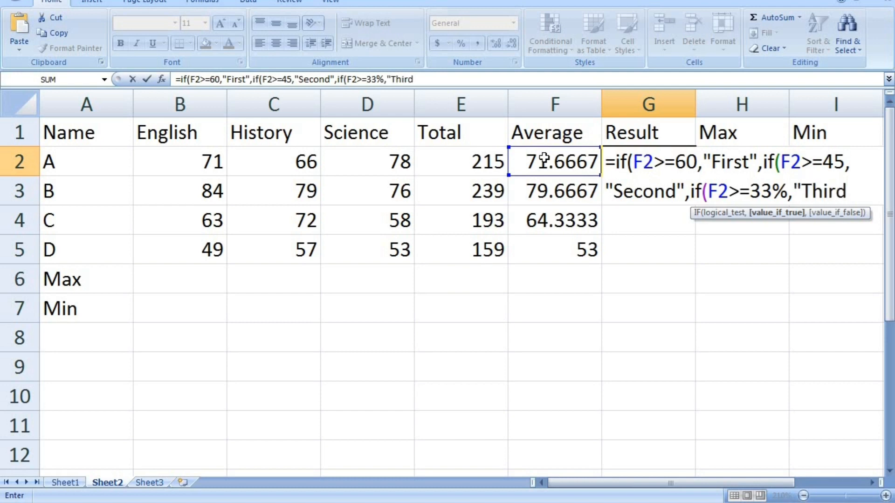
text(,)
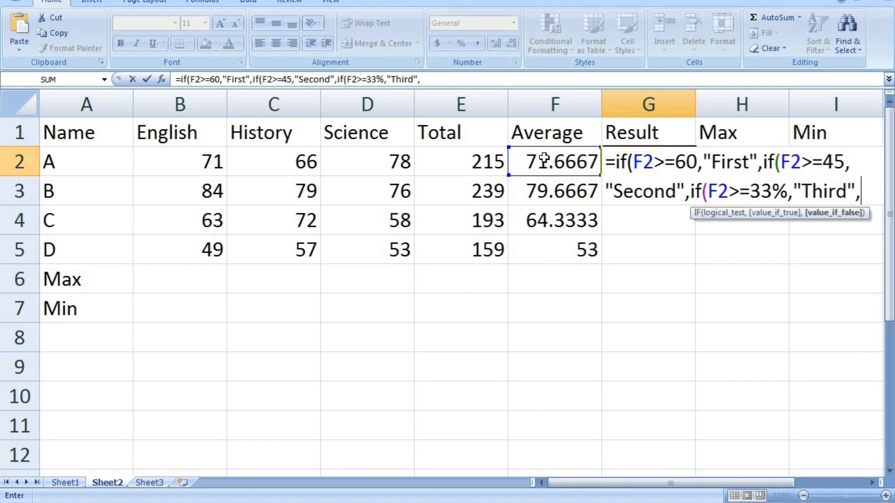
text("Fail)
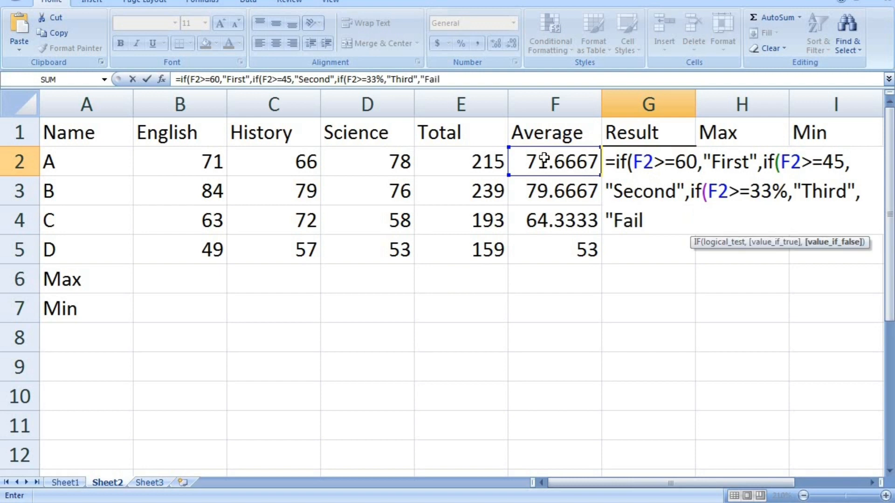
text("))))
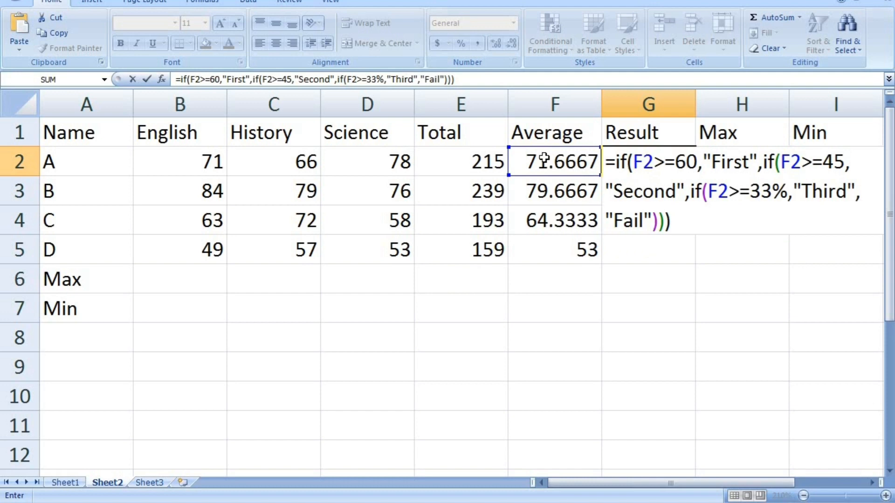
key(Return)
- Copy the result formula from G2 down through G5 for students B, C and D
key(Up)
key(shift+Down)
key(shift+Down)
key(shift+Down)
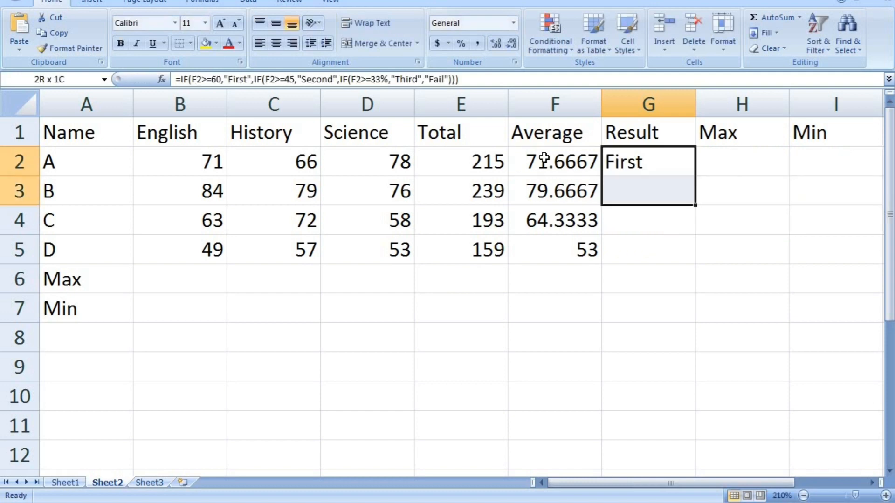
key(ctrl+d)
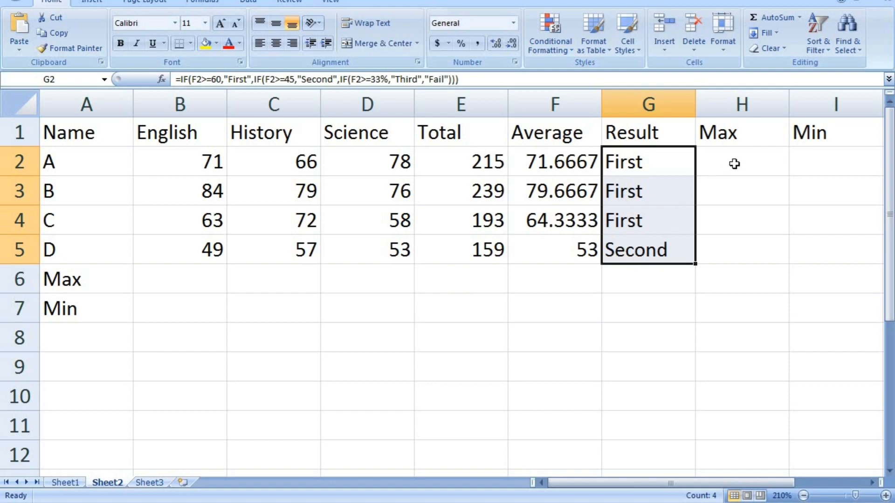
- Enter the formula =MAX(B2:D2) in cell H2 to find student A's highest subject mark
click(734, 164)
text(=max)
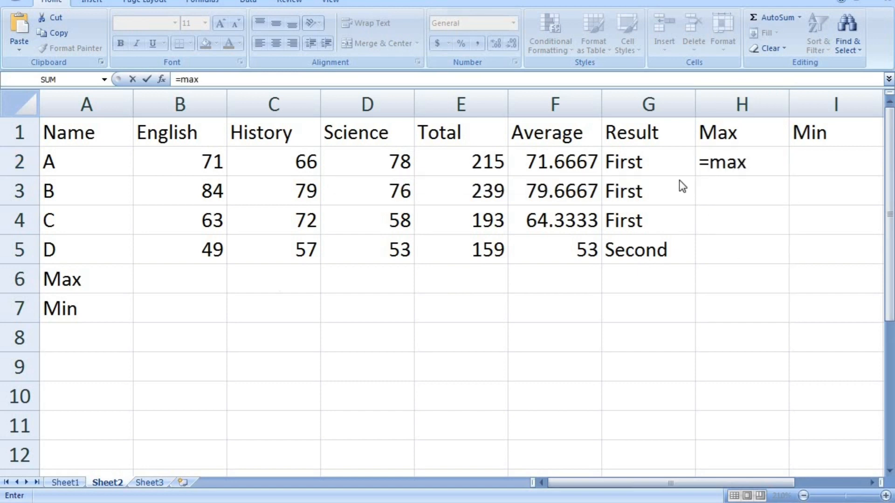
click(755, 161)
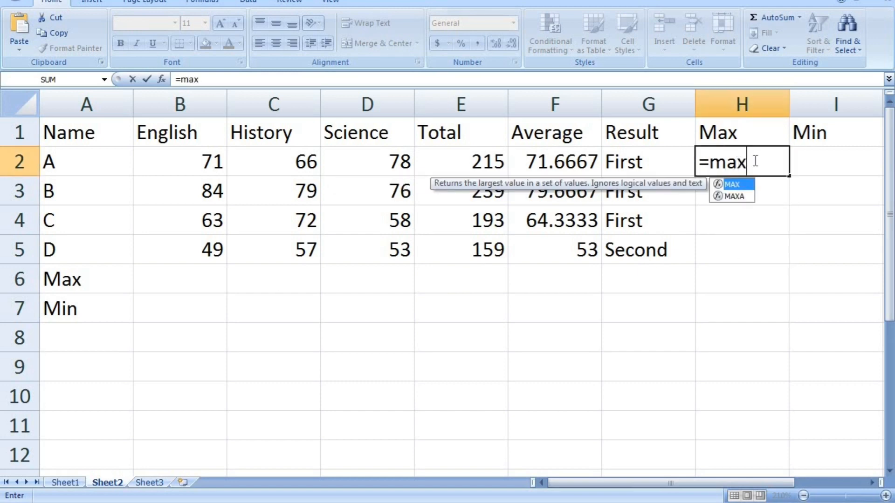
text(()
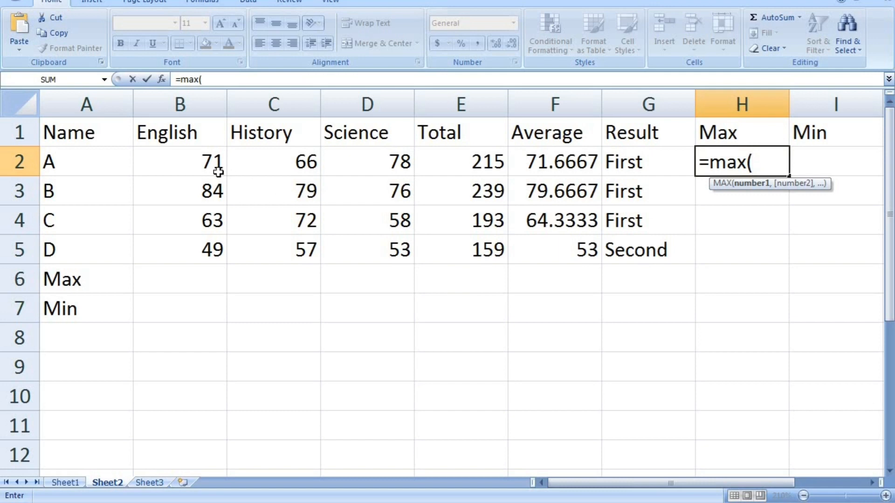
drag(207, 172, 340, 159)
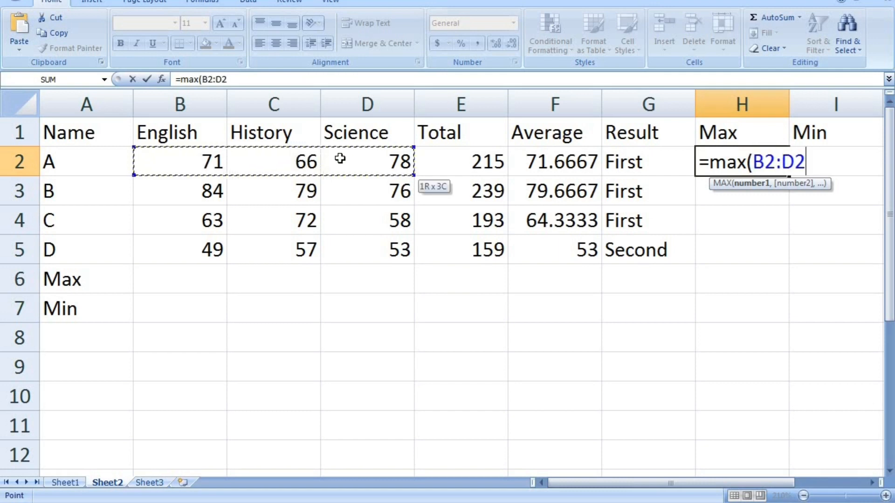
text())
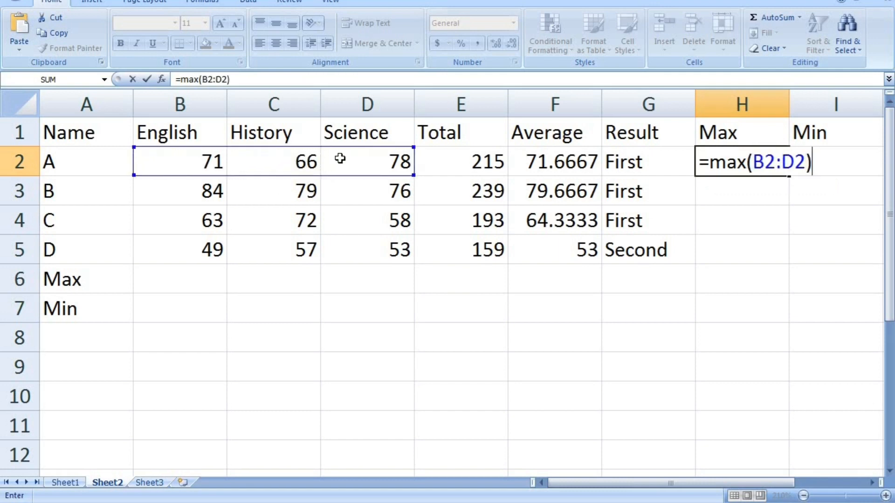
key(Return)
- Copy the maximum formula from H2 down through H5
key(Up)
key(shift+Down)
key(shift+Down)
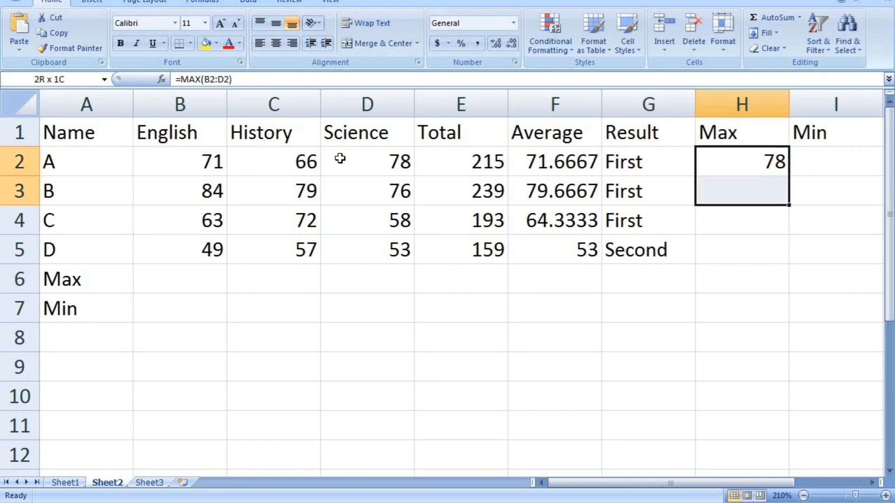
key(shift+Down)
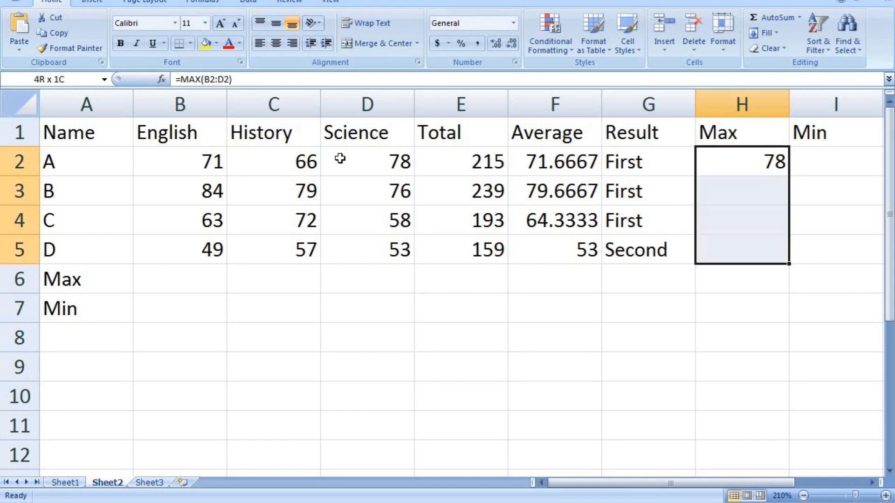
key(ctrl+d)
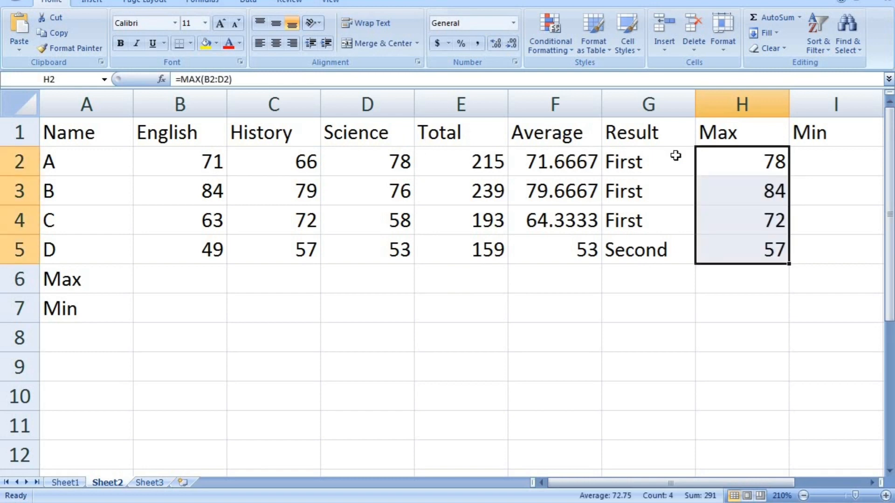
- Enter the formula =MIN(B2:D2) in cell I2 to find student A's lowest subject mark
click(816, 159)
text(=min)
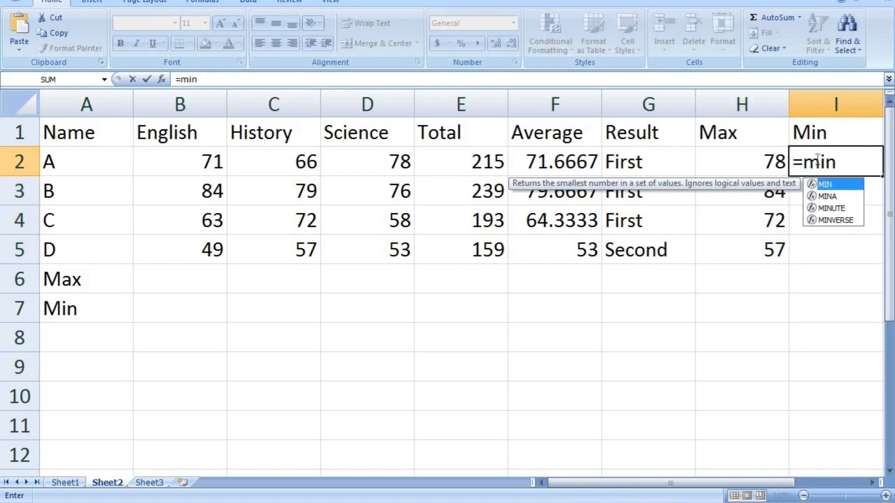
text(()
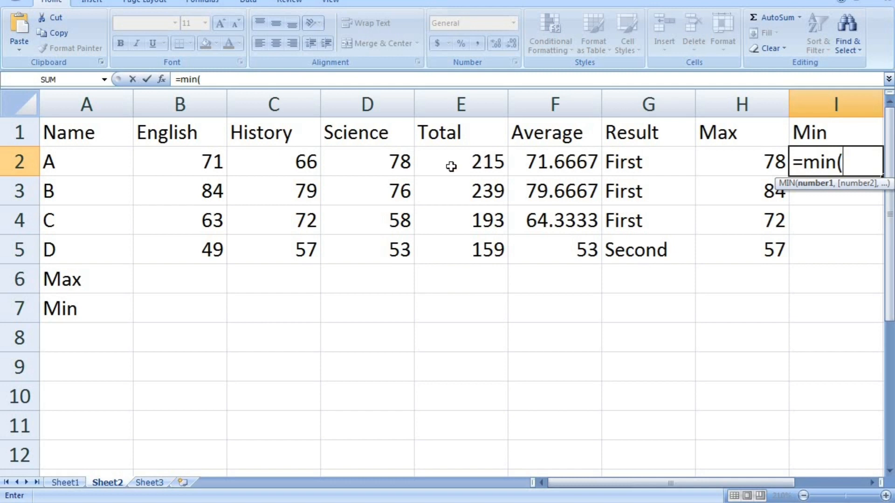
drag(209, 165, 365, 159)
text())
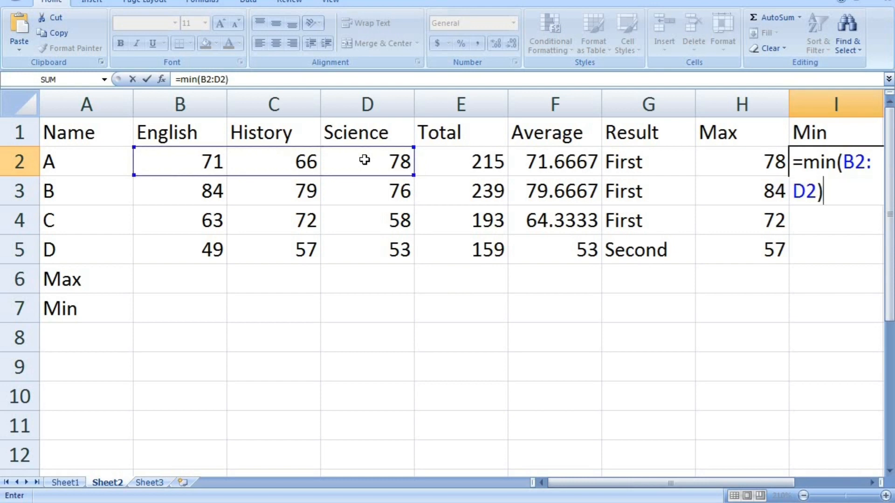
key(Return)
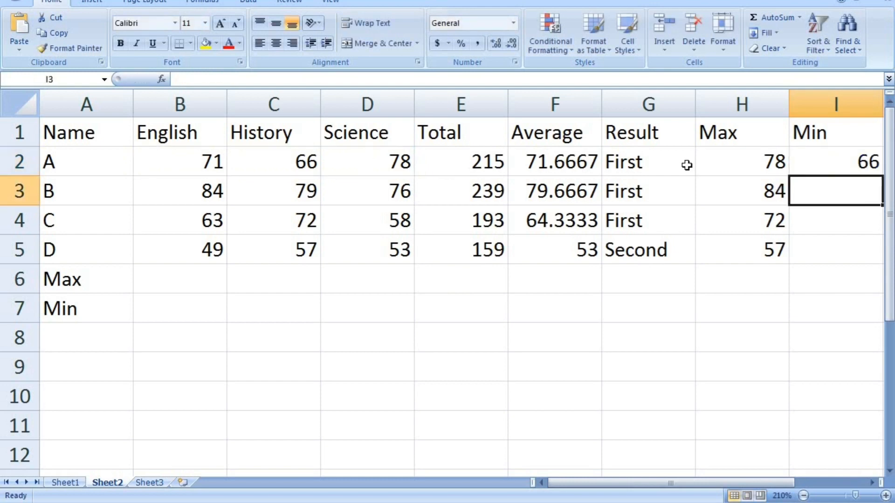
- Copy the minimum formula from I2 down through I5 for students B, C and D
click(836, 153)
key(shift+Down)
key(shift+Down)
key(shift+Down)
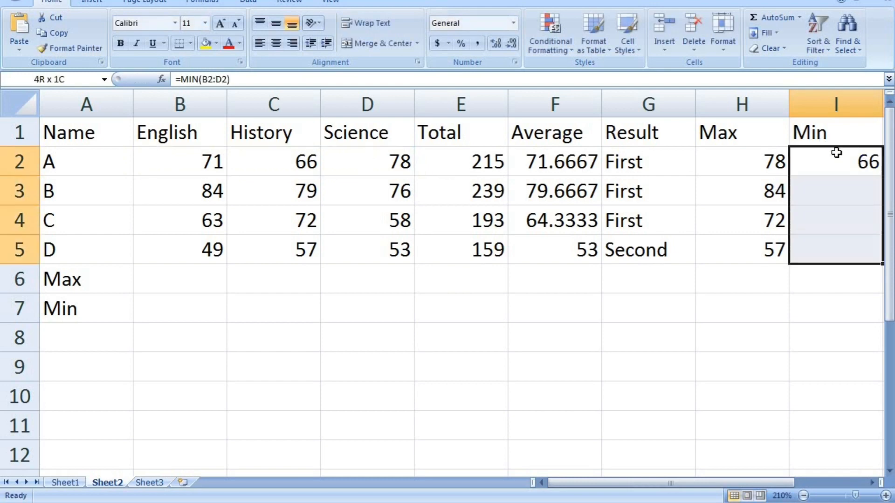
key(ctrl+d)
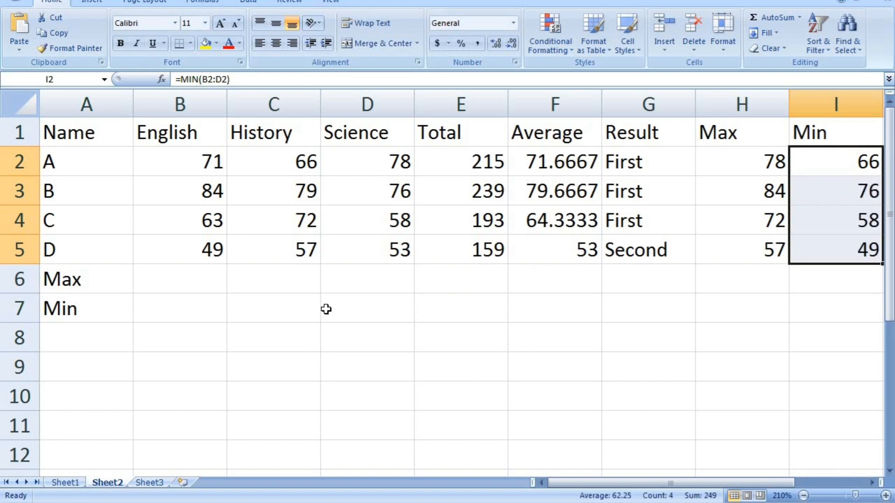
- Enter the formula =MAX(B2:B5) in cell B6 to find the highest English mark
click(216, 283)
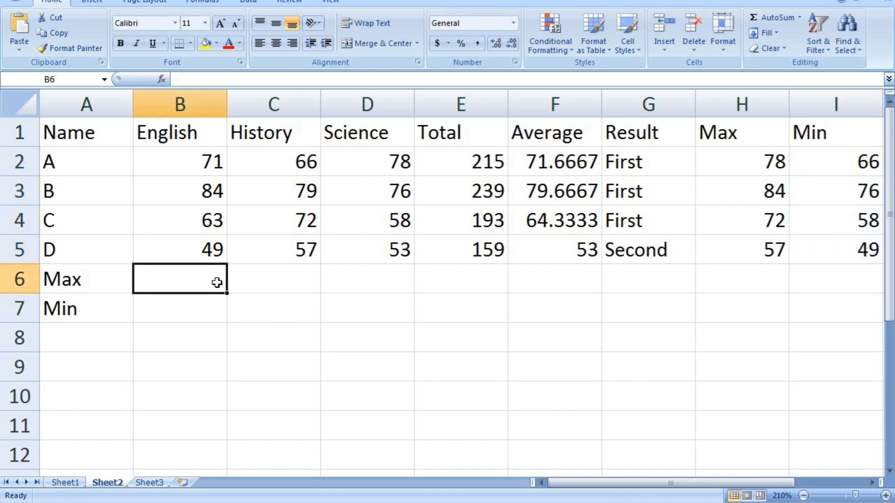
text(=)
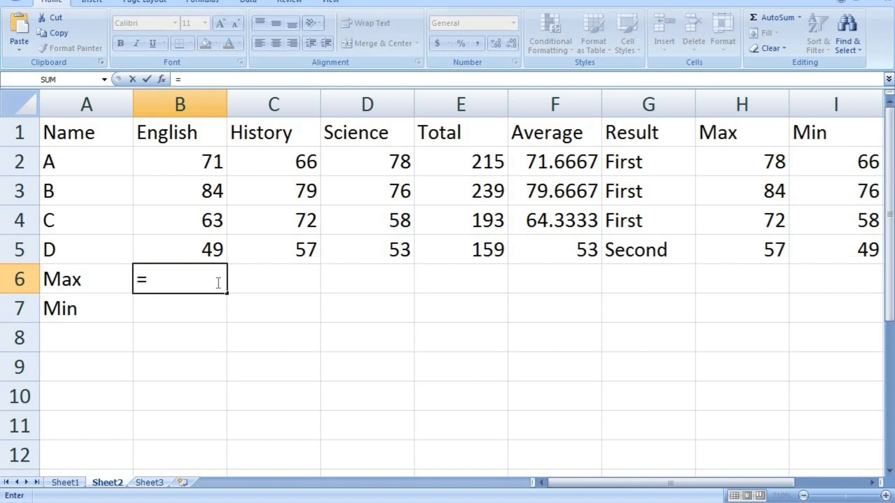
text(maz)
key(BackSpace)
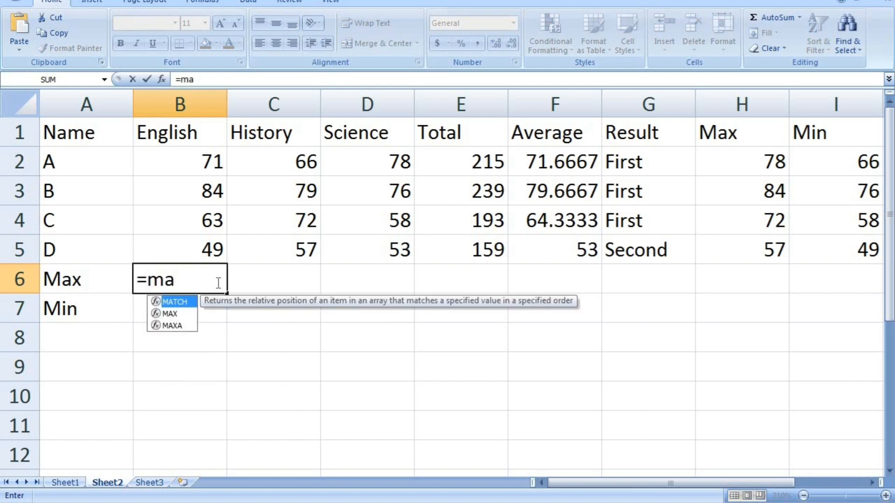
text(x()
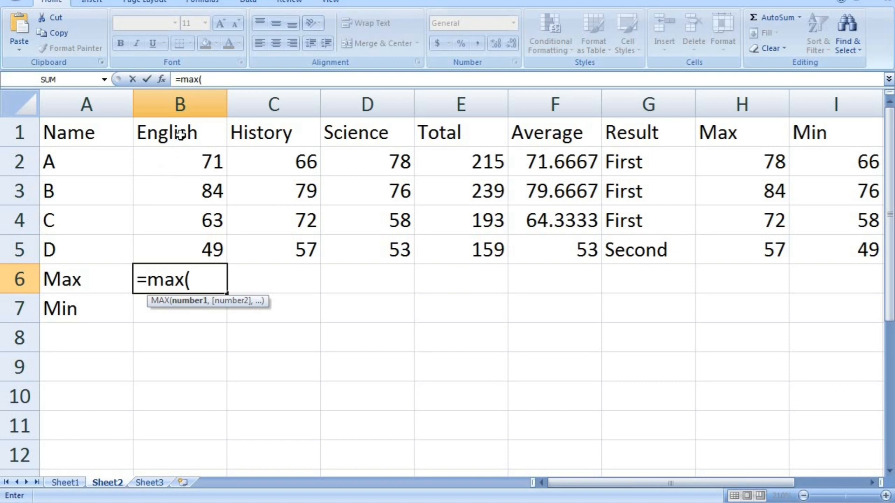
drag(183, 158, 187, 238)
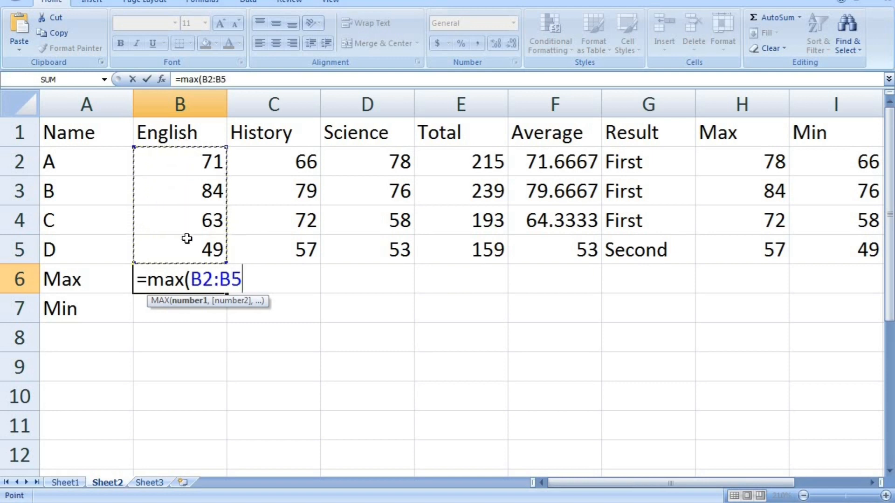
text())
key(Return)
- Copy the maximum formula from B6 across to D6 for History and Science
key(Up)
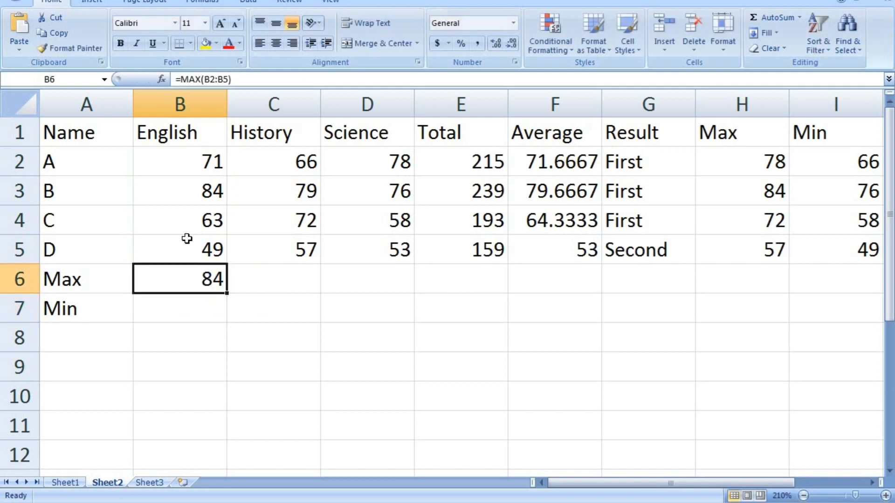
key(Right)
key(Left)
key(shift+Right)
key(shift+Right)
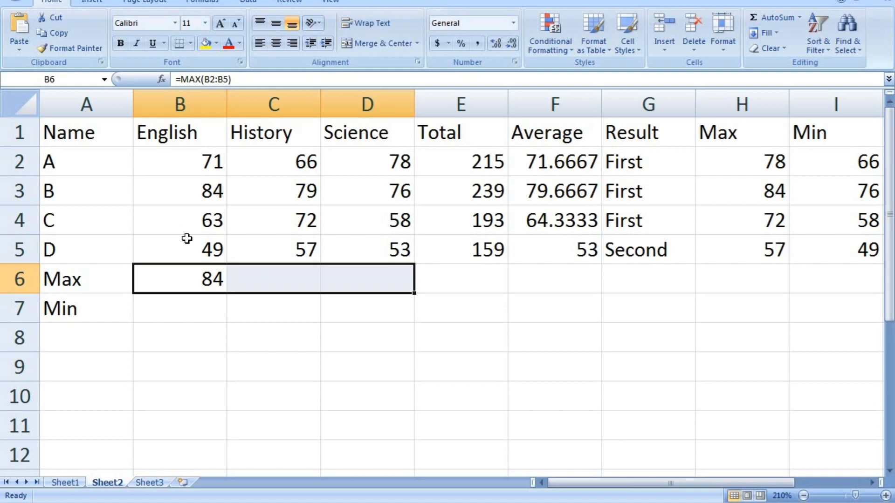
key(ctrl+r)
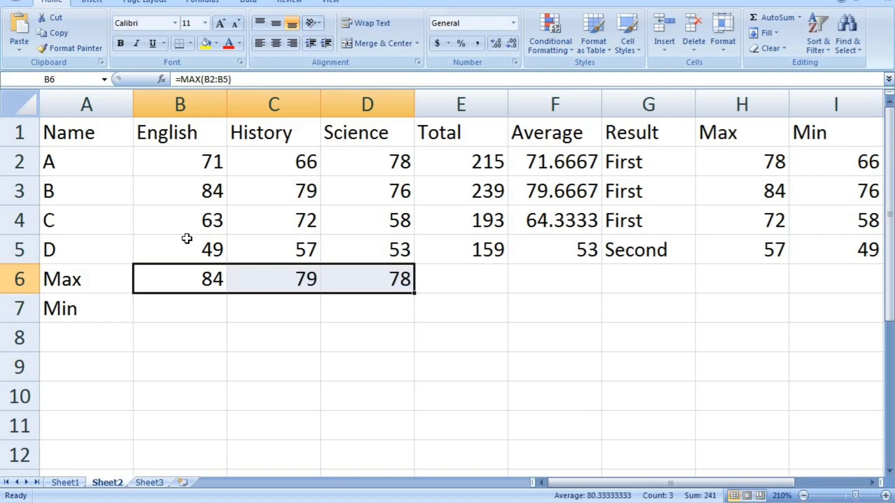
- Enter the formula =MIN(B2:B6) in cell B7 to find the lowest English mark
click(184, 312)
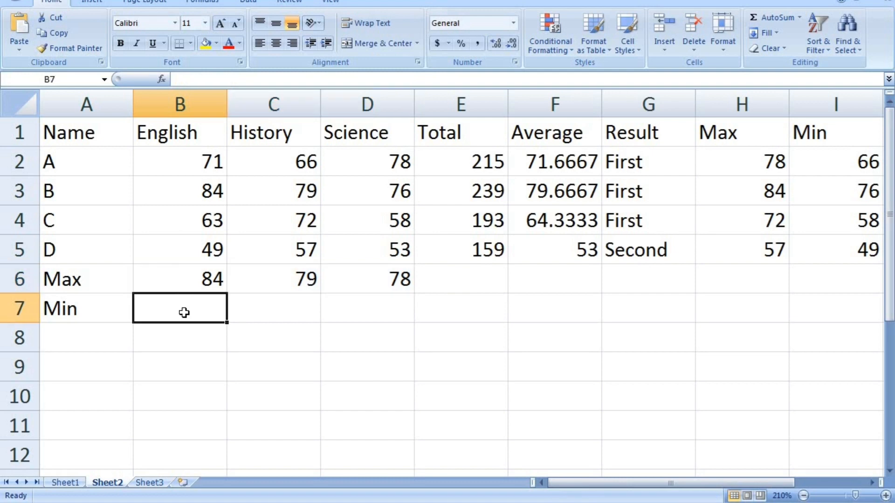
text(=min)
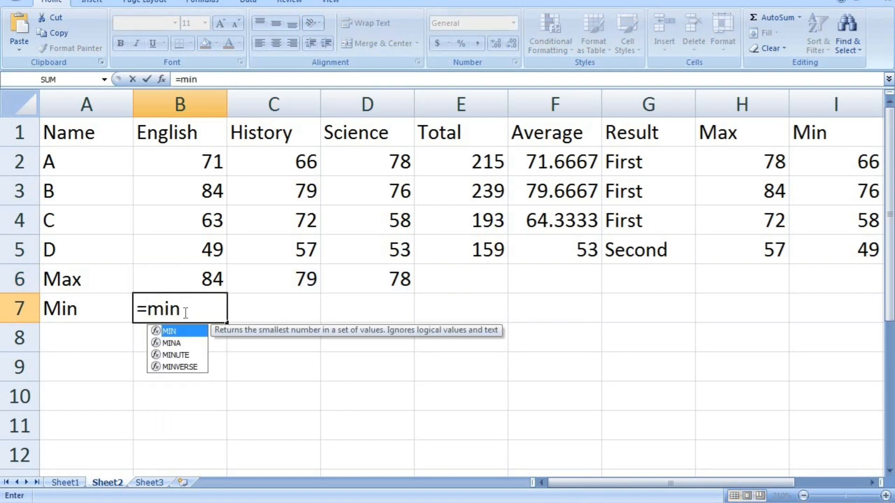
text(()
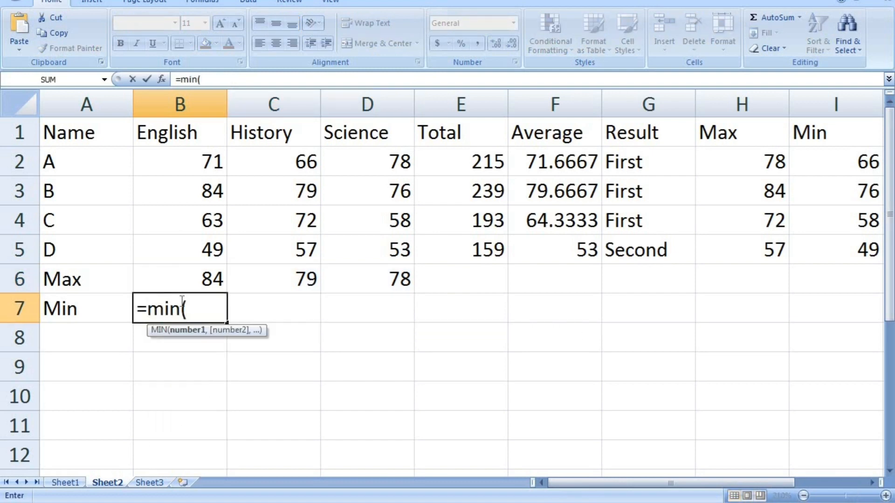
drag(194, 159, 197, 269)
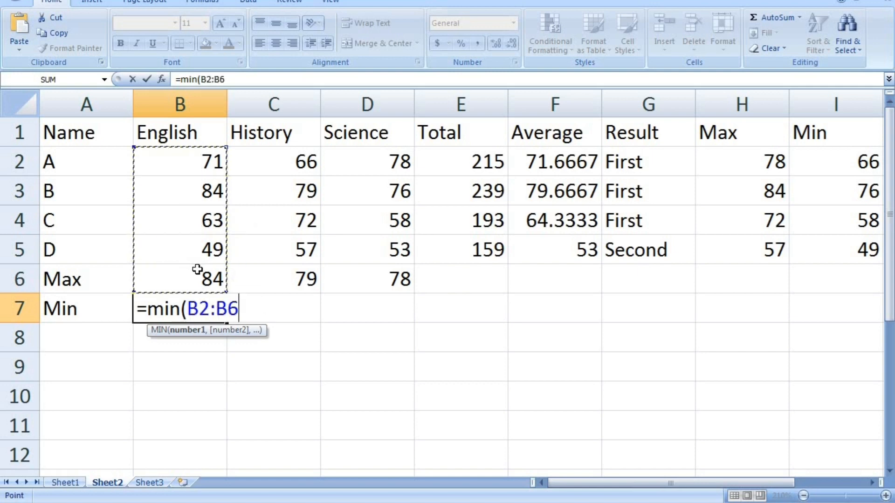
text())
key(Return)
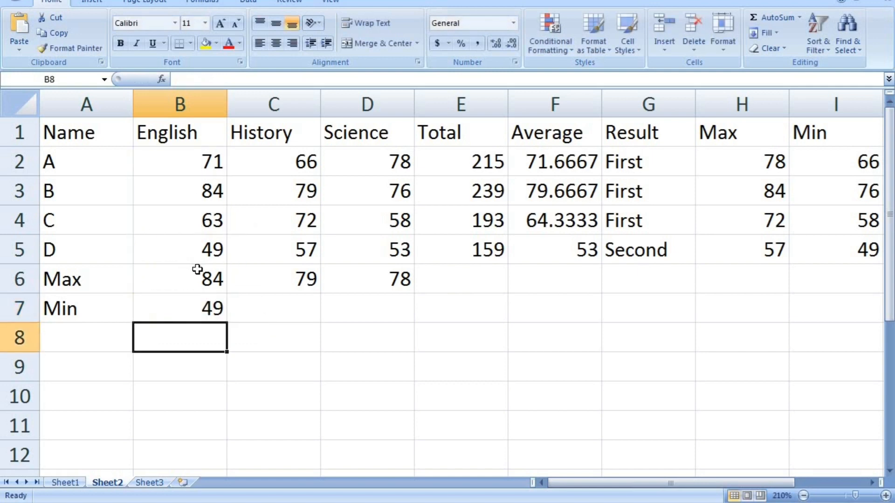
- Copy the minimum formula from B7 across to D7 for History and Science
key(Up)
key(shift+Right)
key(shift+Right)
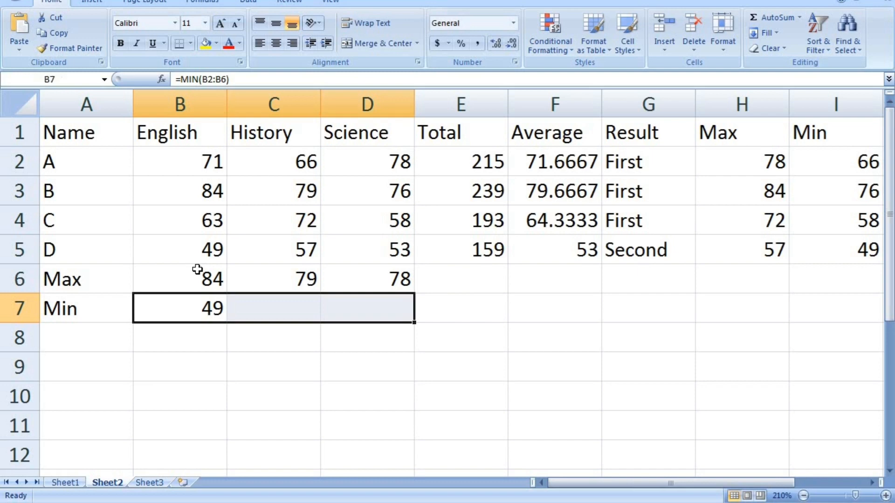
key(ctrl+r)
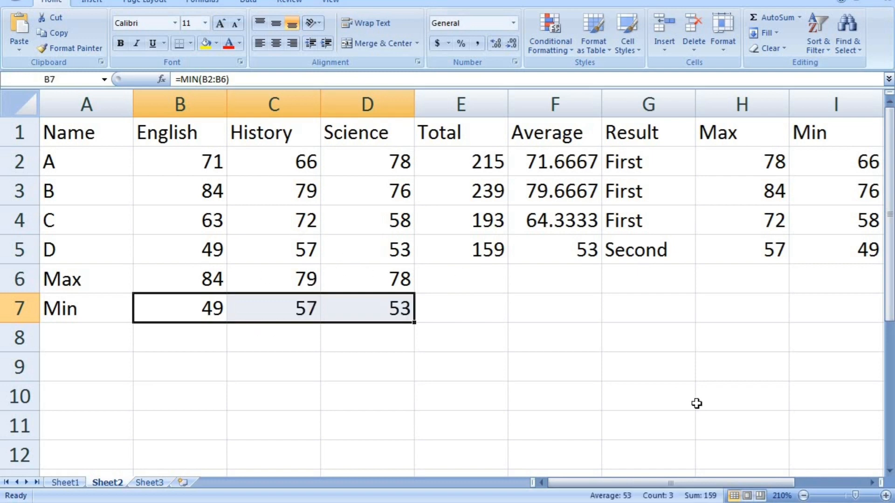
- Review the finished mark sheet, and switch to the question paper document to read question Q.3
click(803, 496)
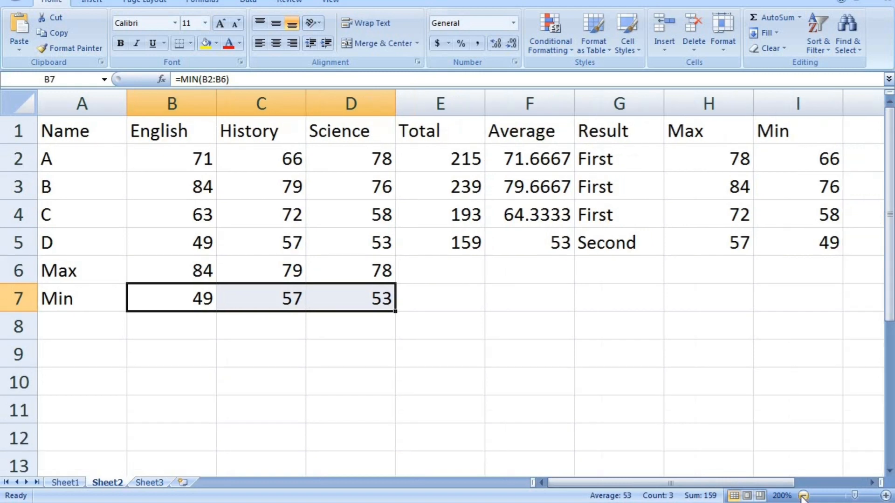
click(803, 496)
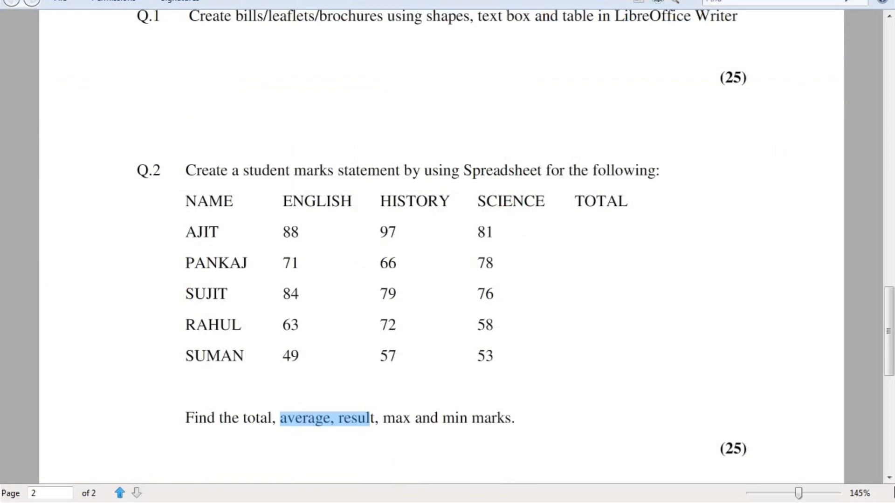
click(890, 482)
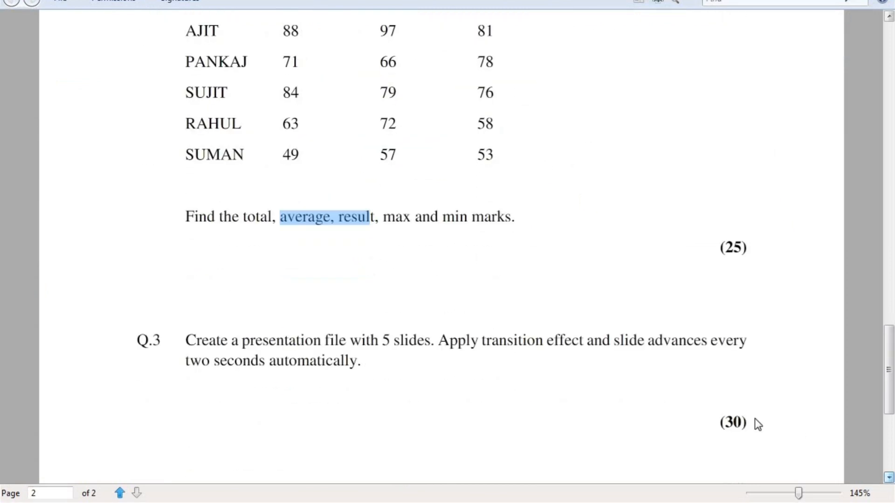